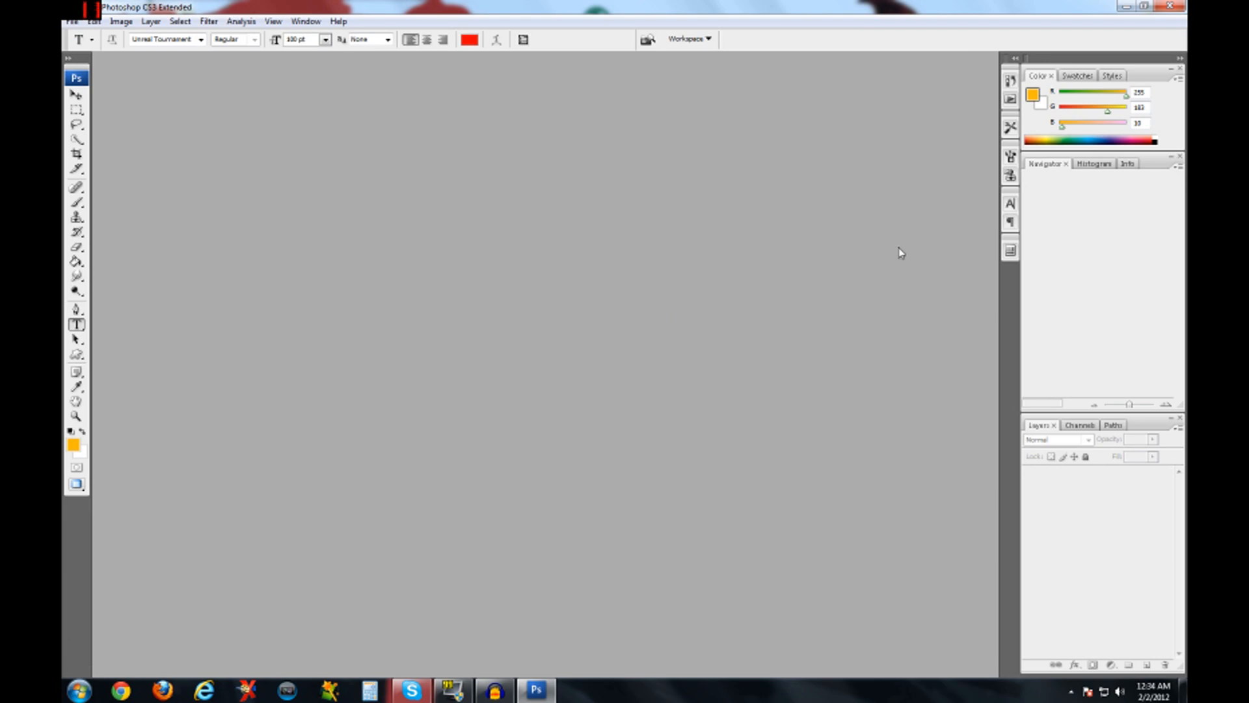
Open the Abstract-Design image from the desktop and return the program window to full size.
click(1145, 8)
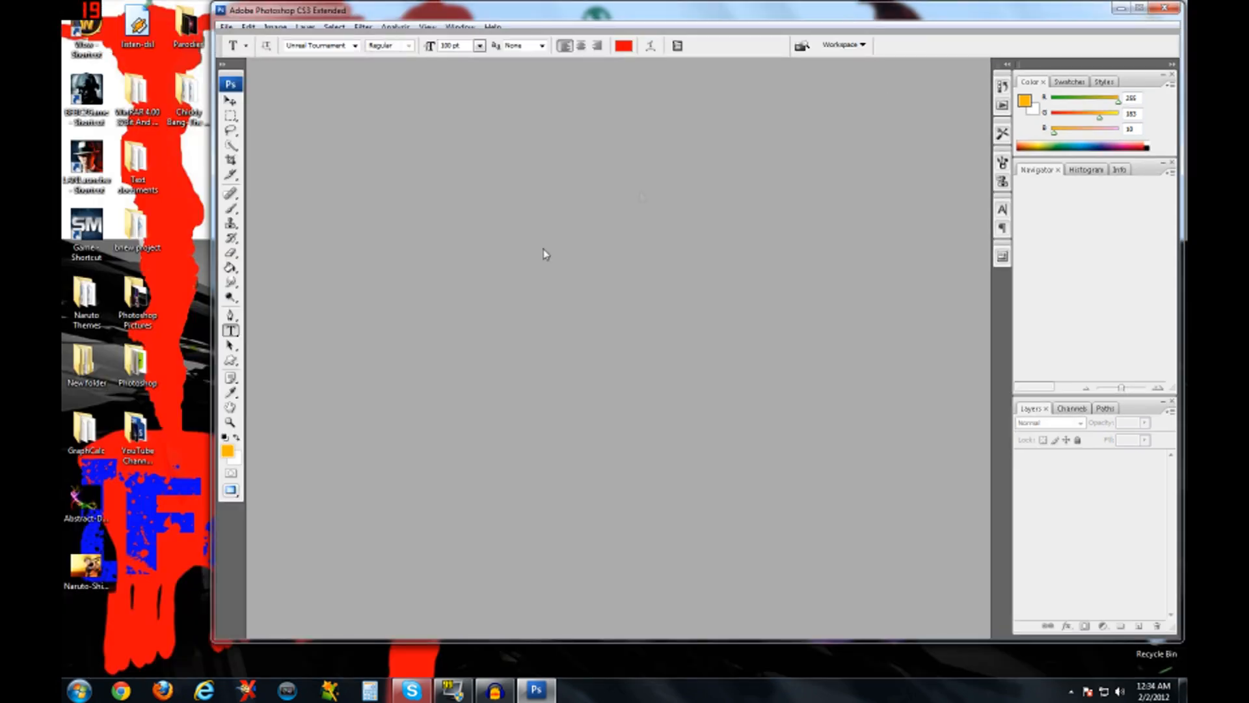
click(1145, 8)
click(1145, 8)
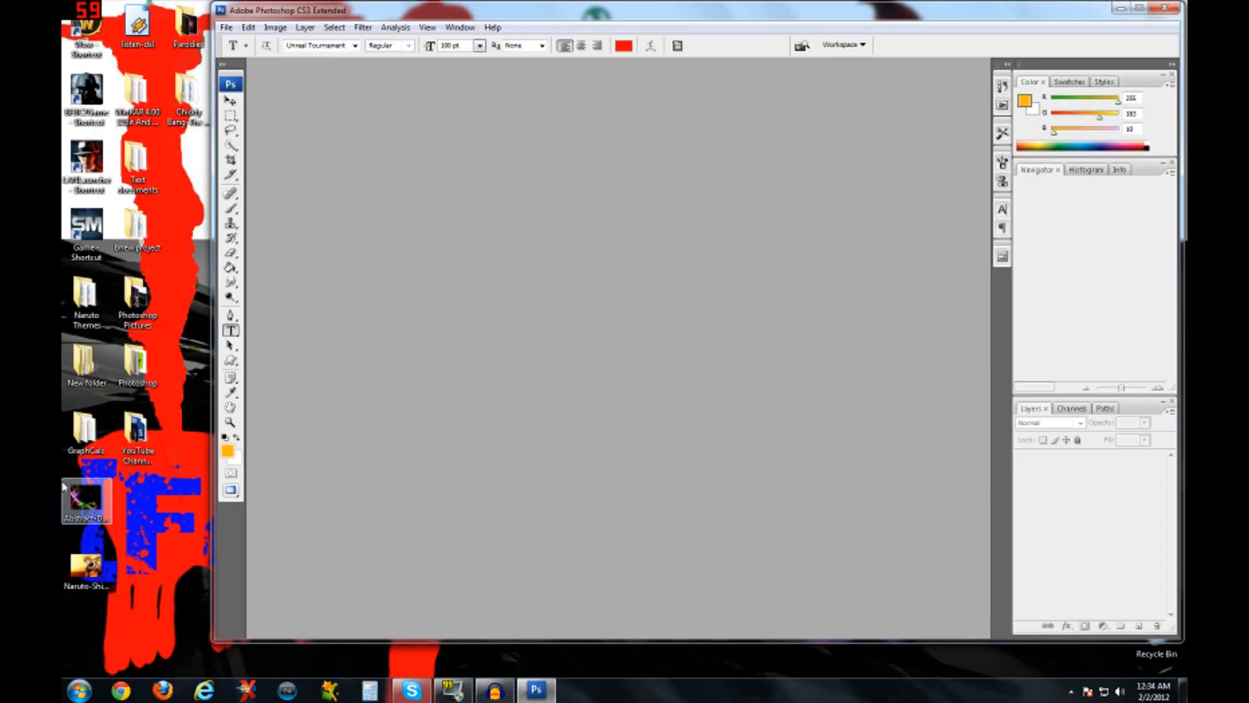
click(68, 507)
drag(69, 507, 566, 347)
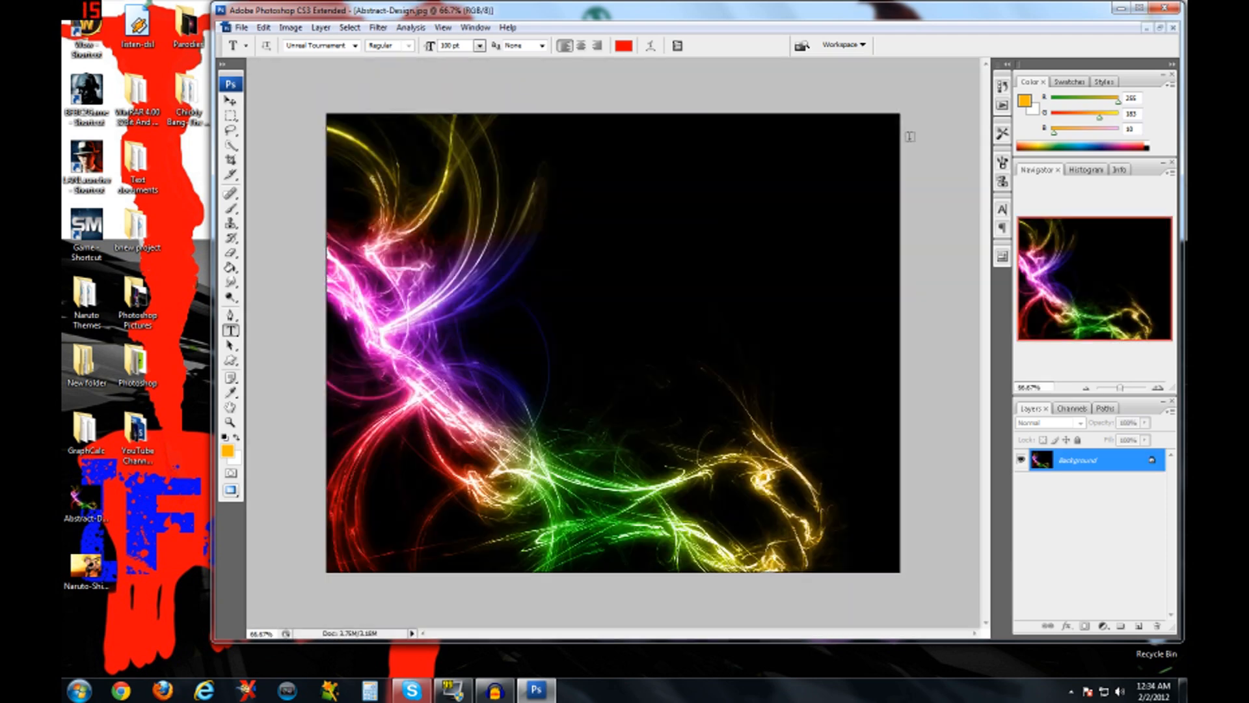
click(1139, 8)
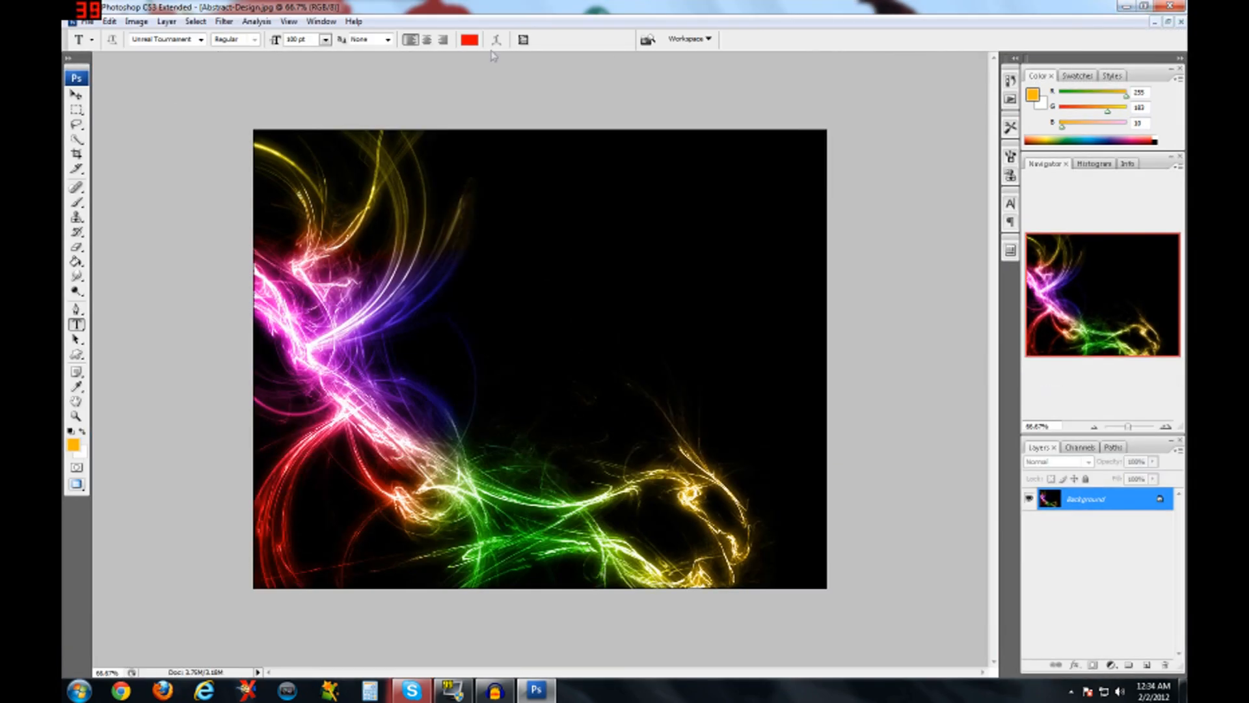
Show the Animation panel for the Abstract-Design image.
click(319, 28)
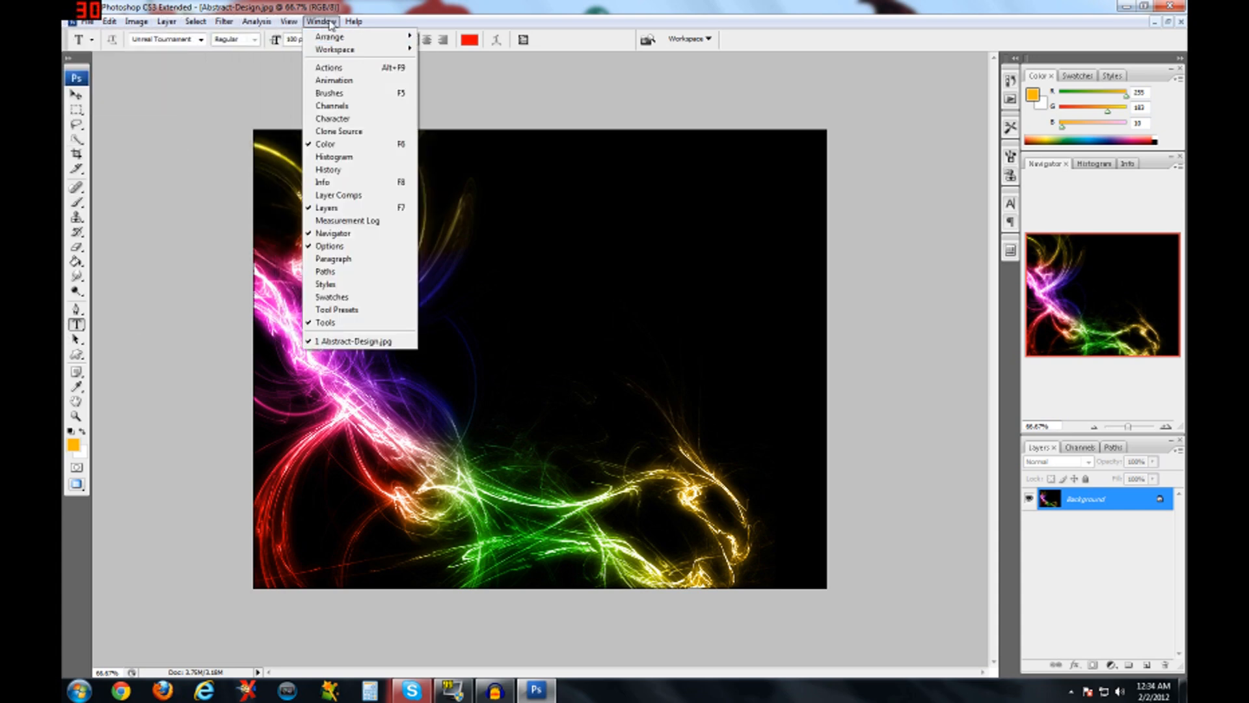
click(334, 80)
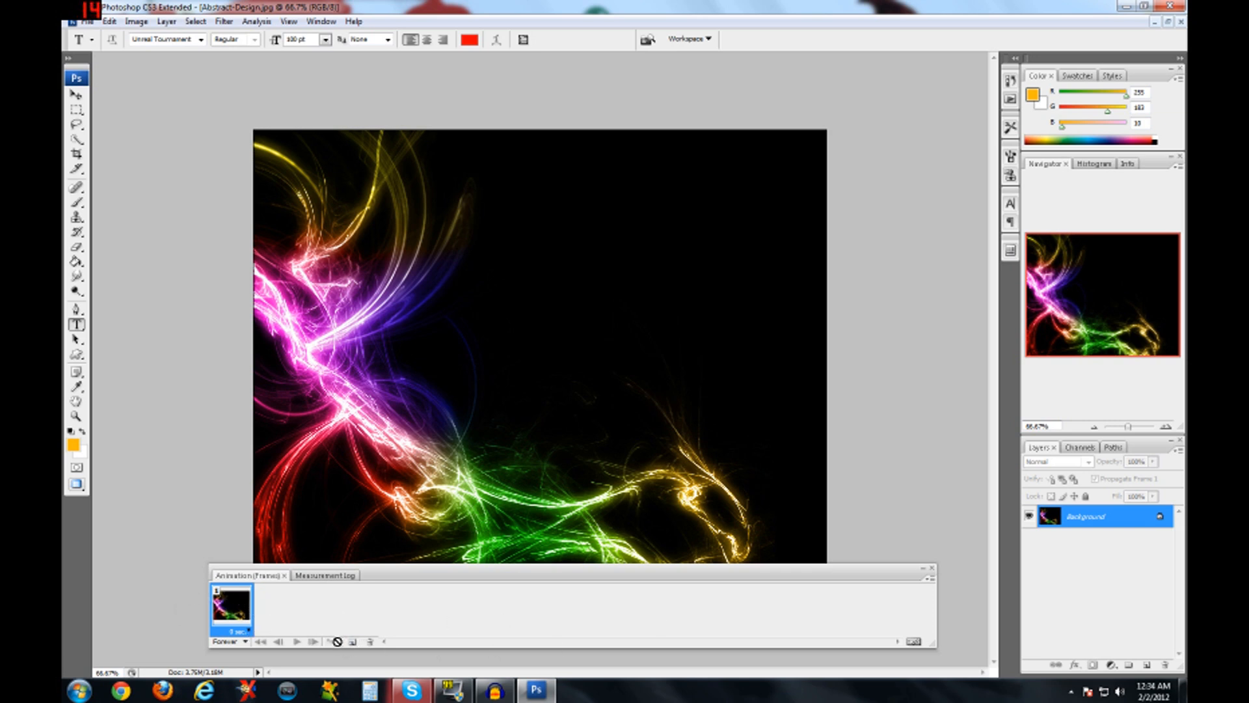
Add four more frames to the animation by duplicating the first frame.
click(355, 644)
click(355, 644)
click(354, 644)
click(354, 644)
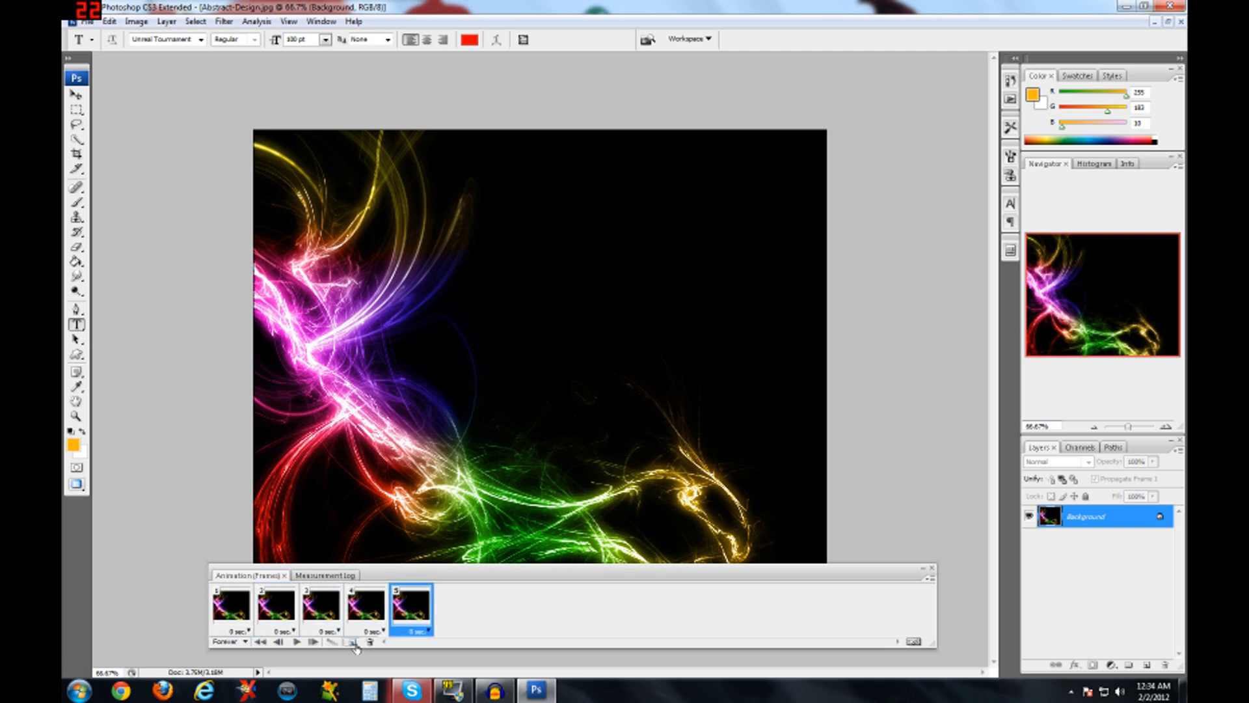
Delete frames 2 through 5 from the animation, keeping only the first frame.
right_click(415, 608)
click(401, 607)
ctrl+click(371, 614)
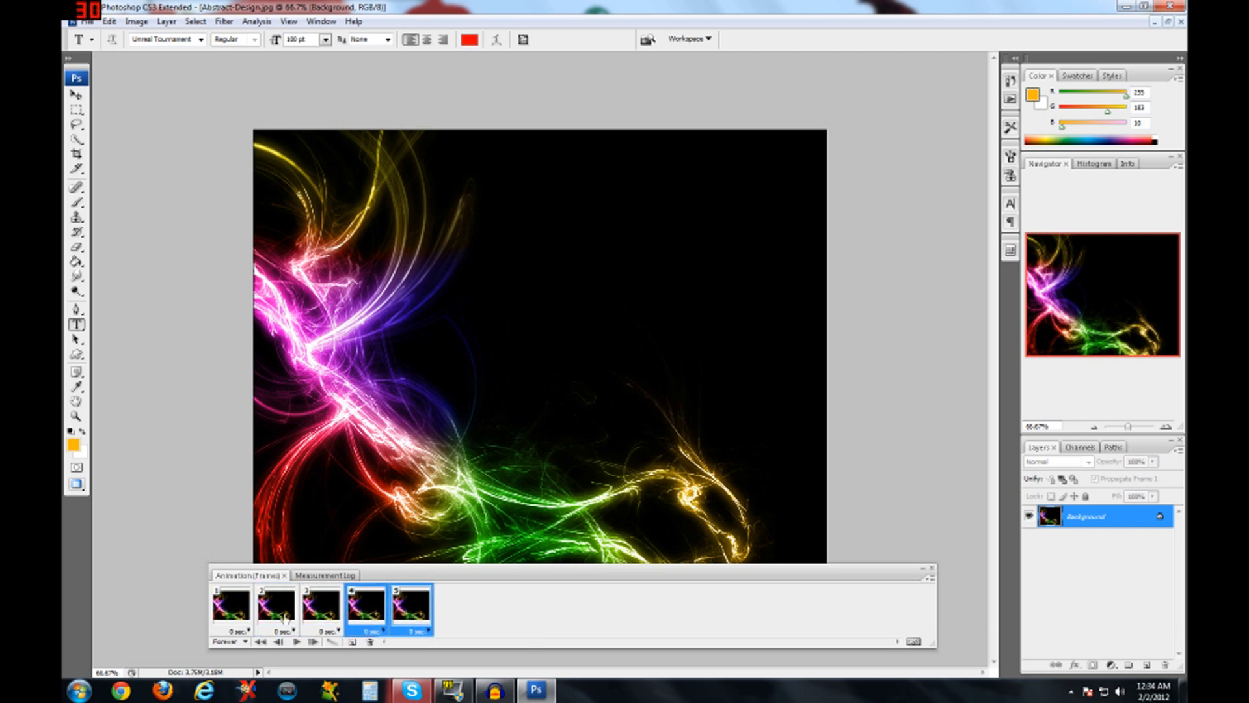
ctrl+click(303, 618)
ctrl+click(279, 618)
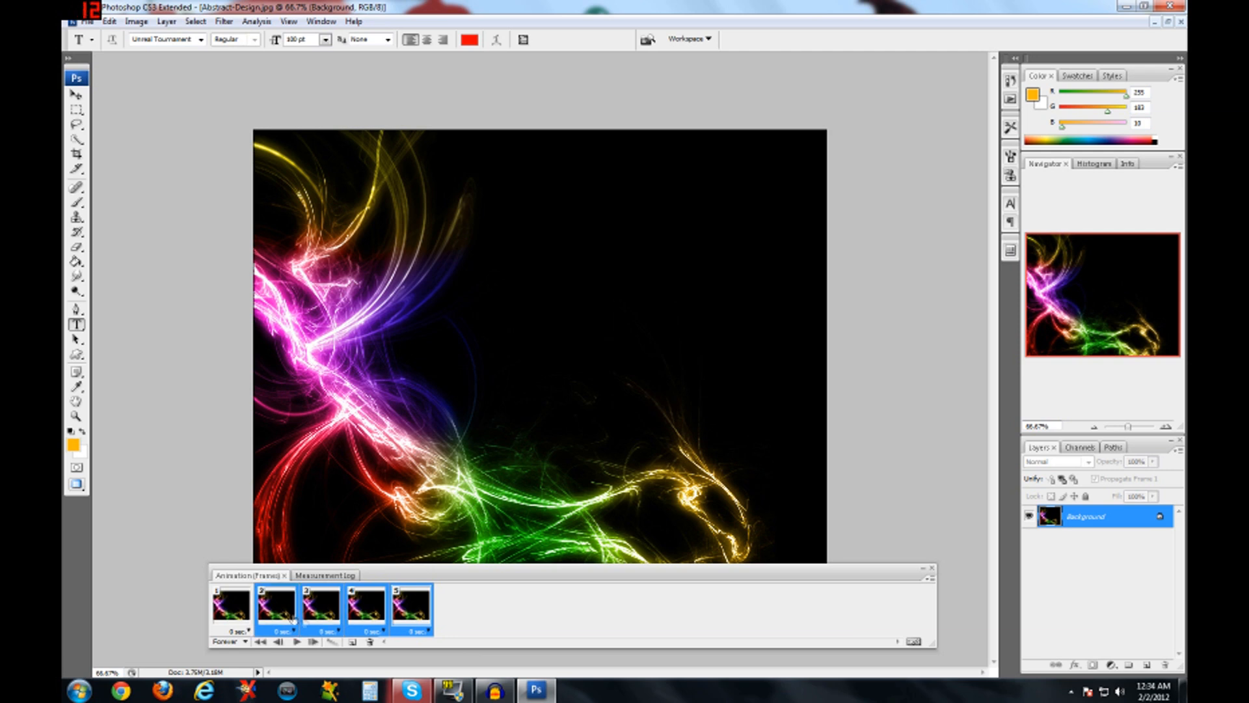
click(370, 641)
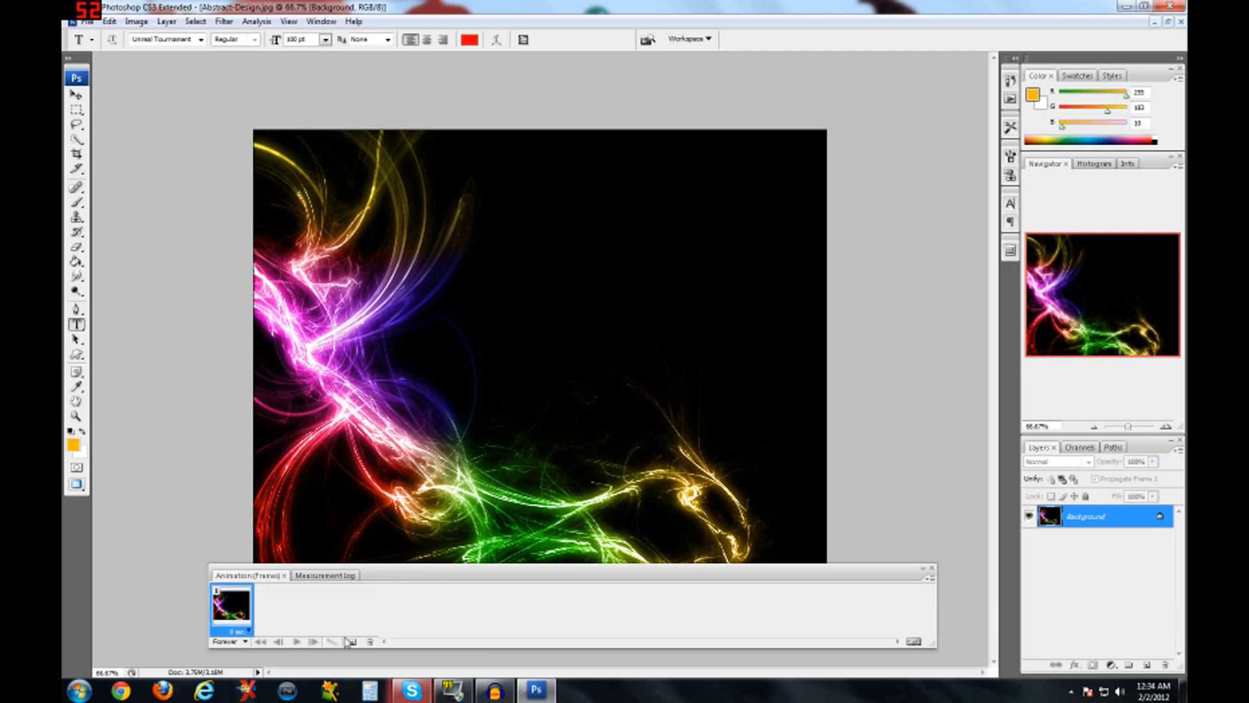
click(248, 630)
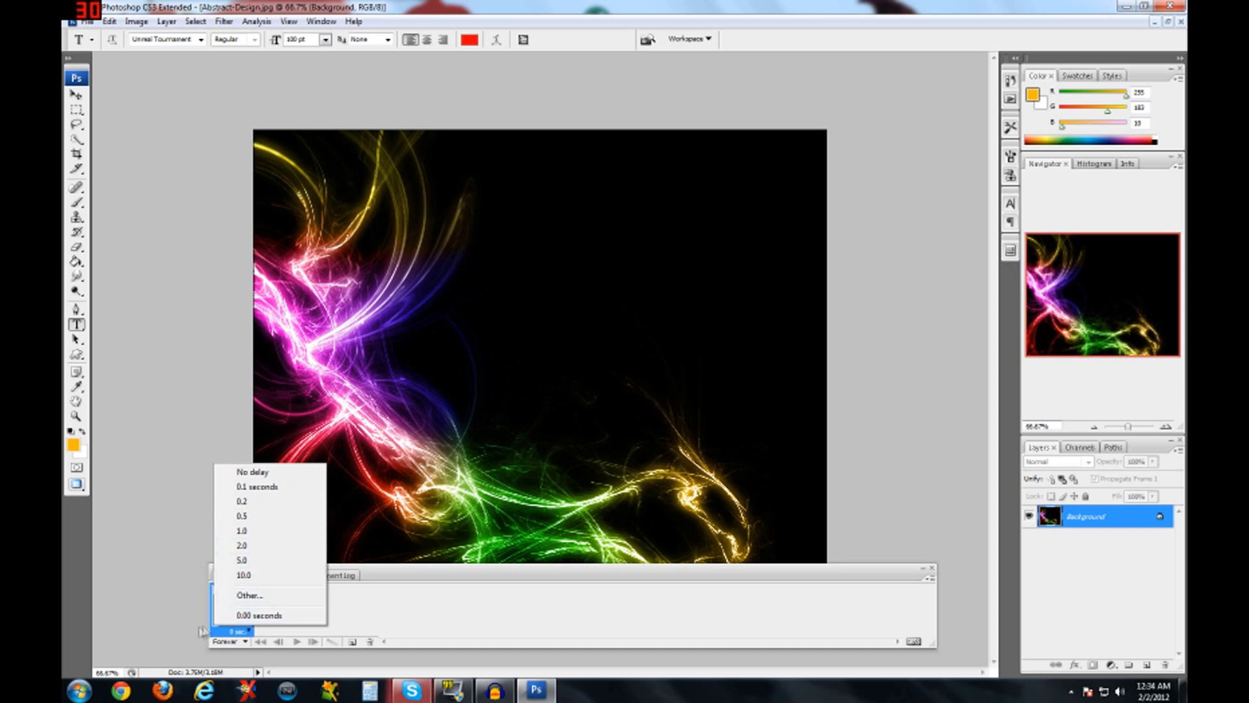
click(182, 278)
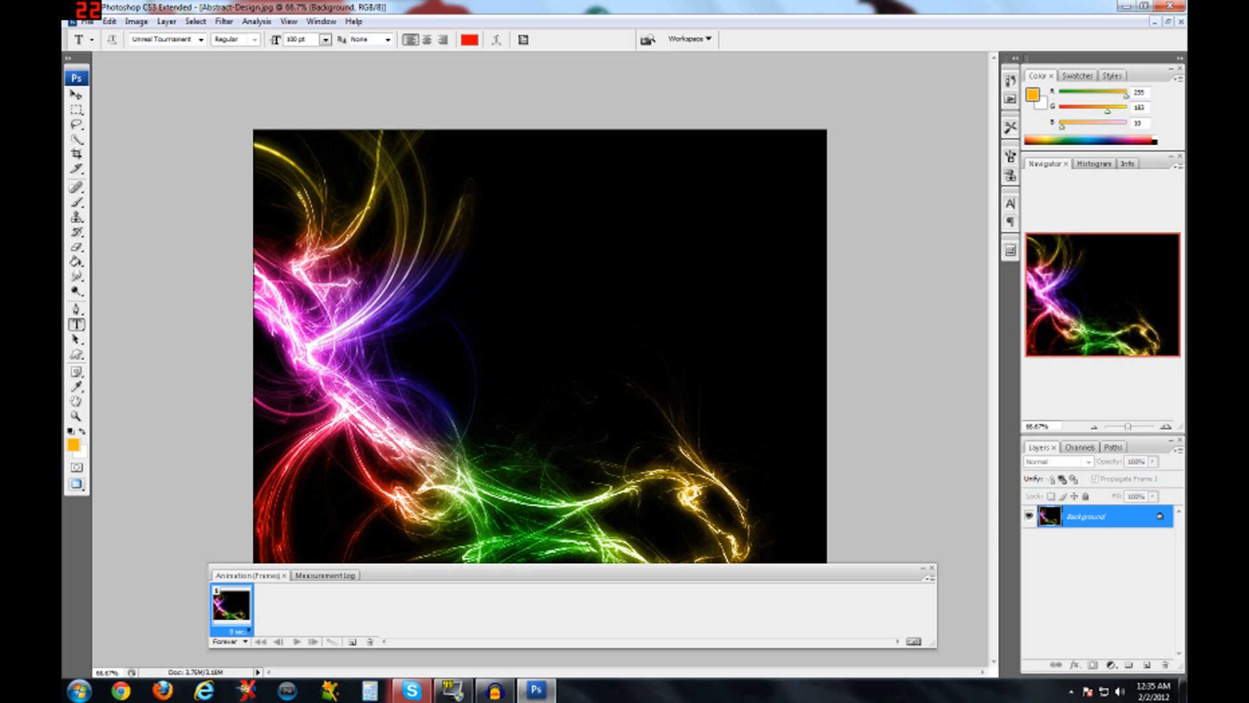
Add the text "Fractions" in red near the image's upper edge and shrink its text box to fit the word more closely.
drag(277, 172, 789, 254)
text(Fractions1)
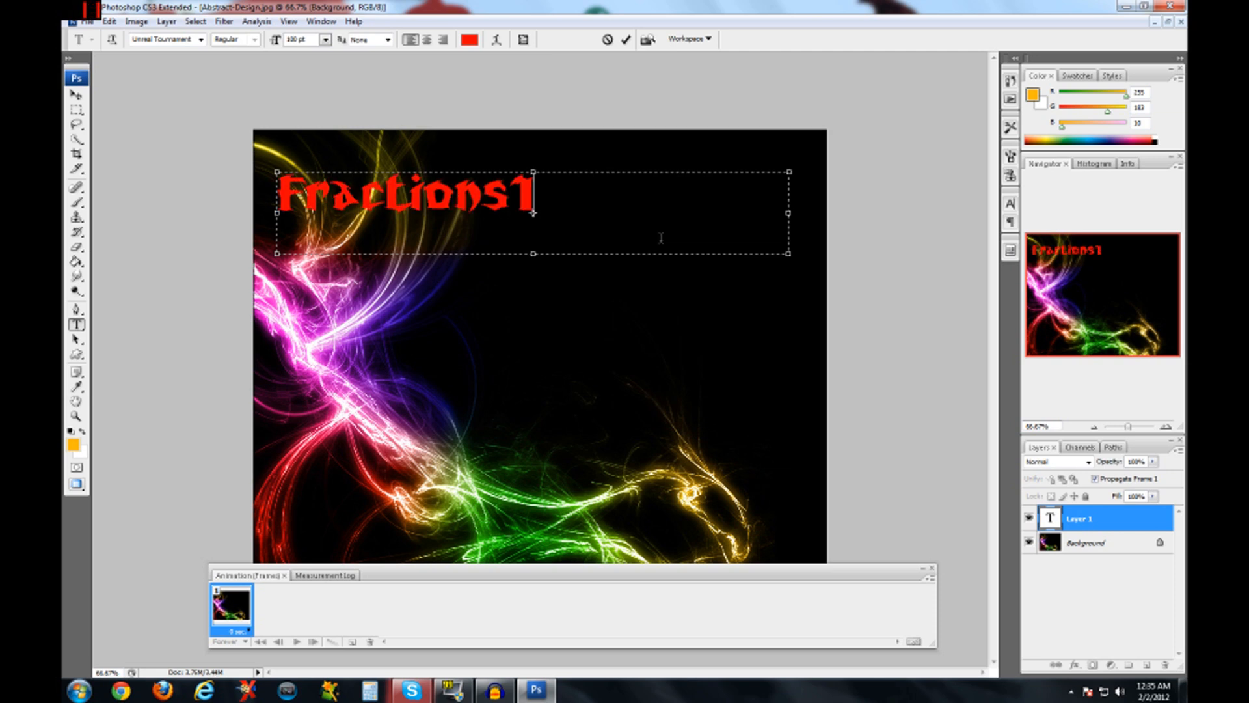
text(23456789)
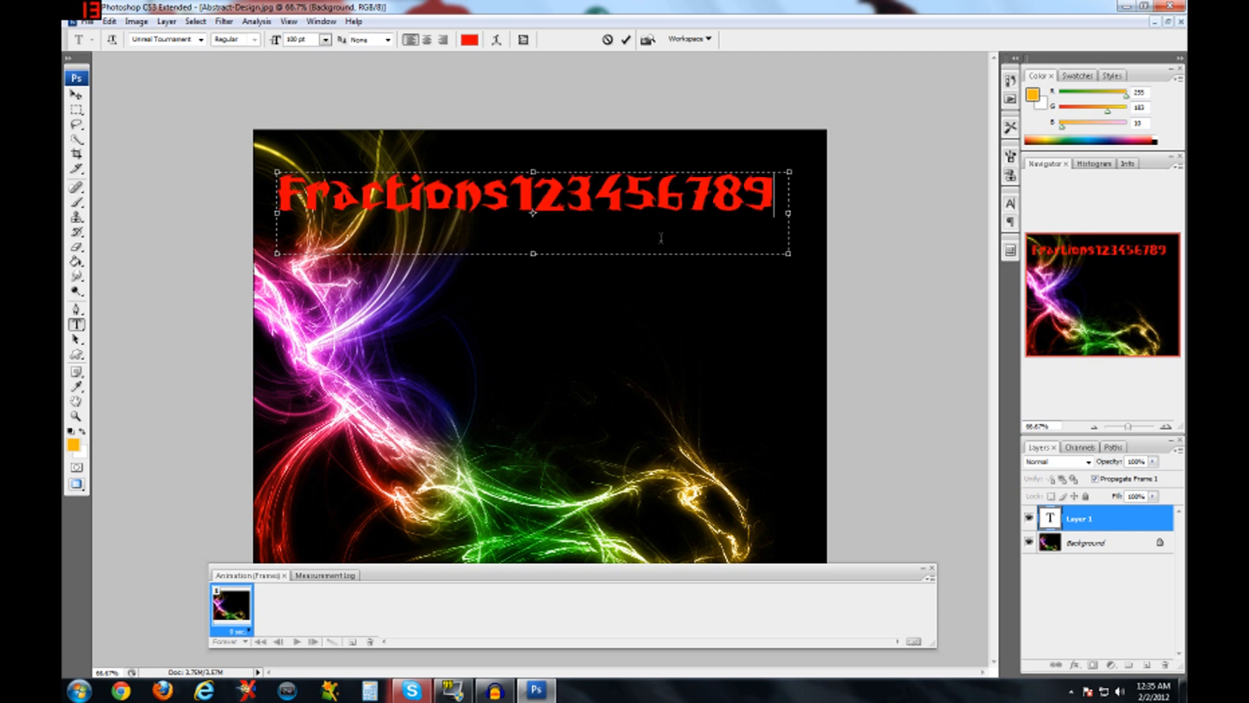
key(BackSpace)
key(BackSpace)
key(BackSpace)
key(BackSpace)
key(BackSpace)
key(BackSpace)
key(BackSpace)
key(BackSpace)
key(BackSpace)
key(BackSpace)
key(BackSpace)
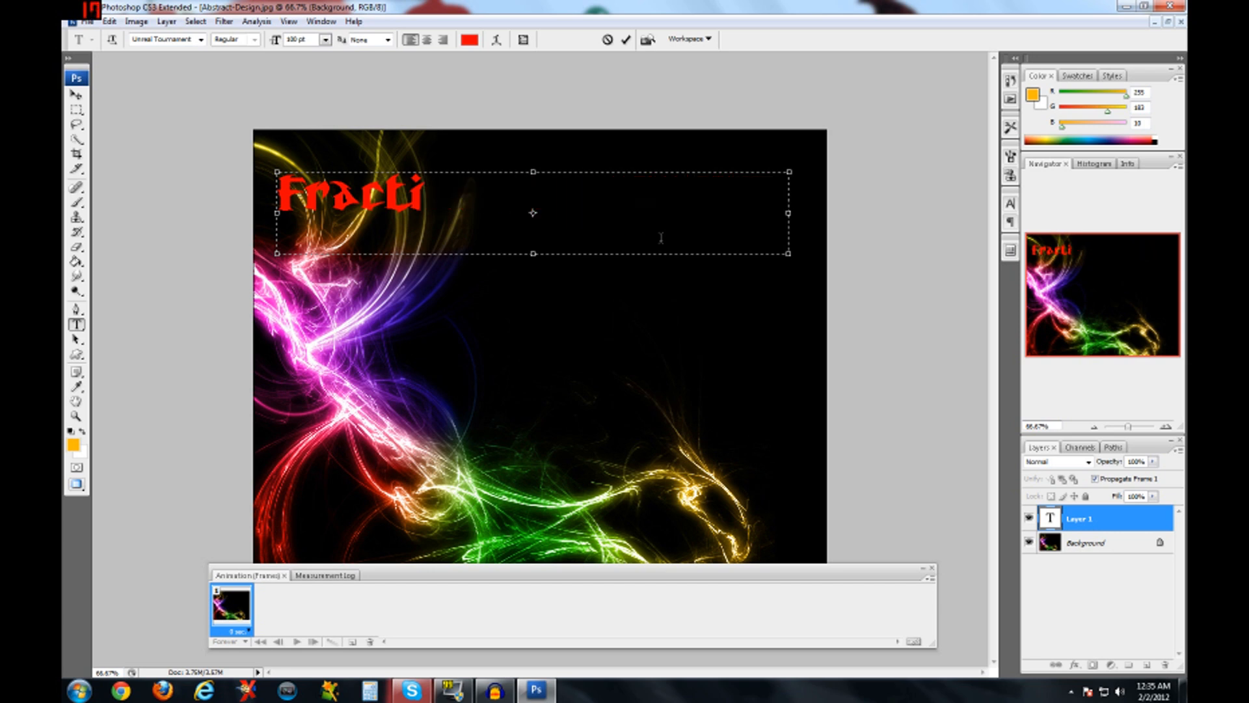
text(ns)
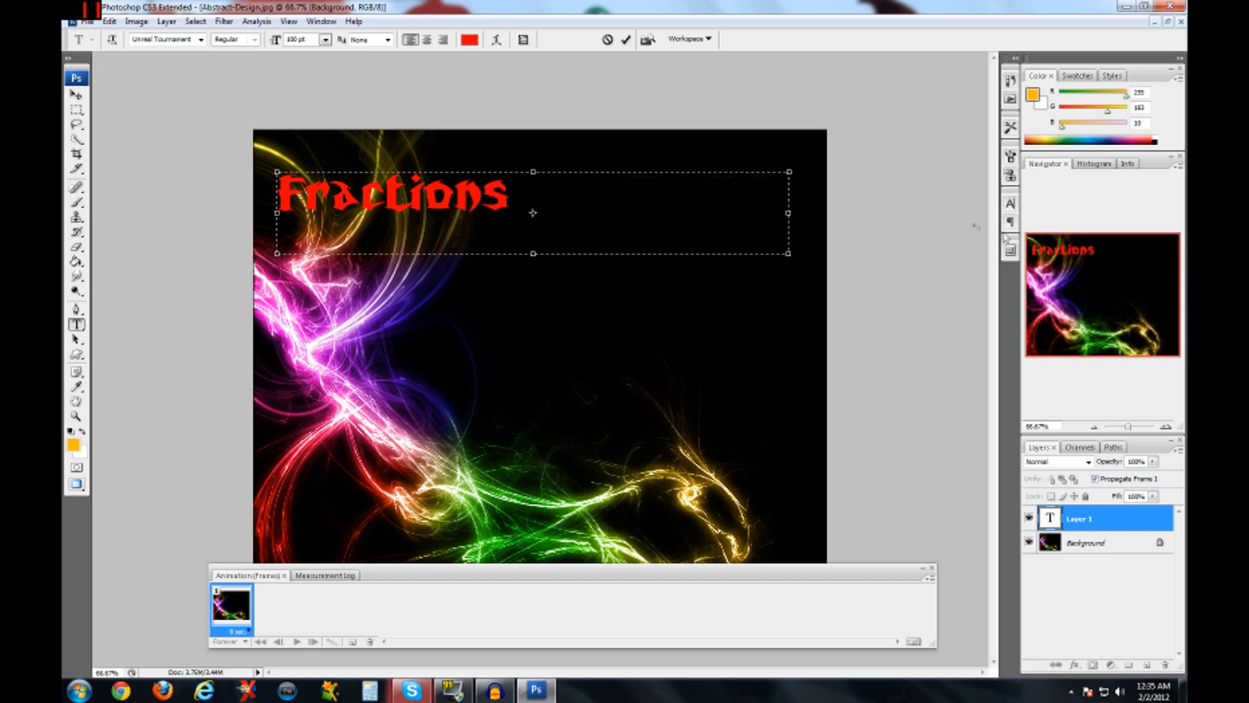
drag(788, 253, 593, 225)
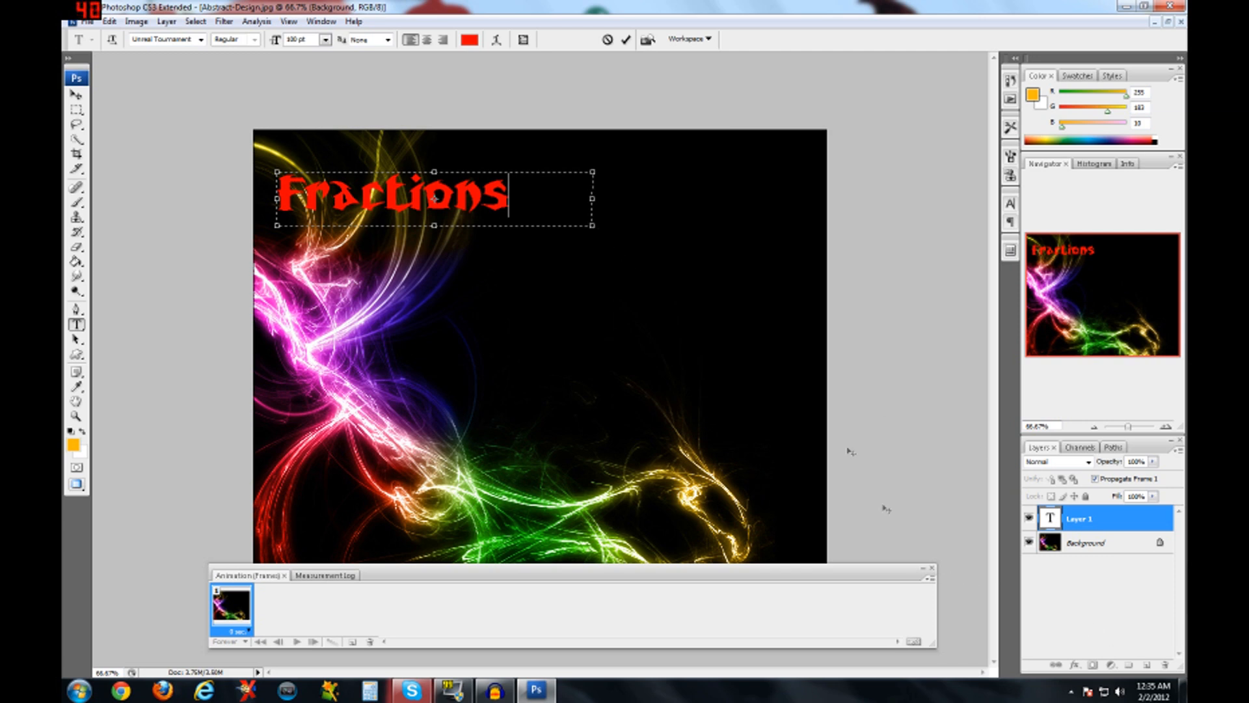
double_click(1087, 544)
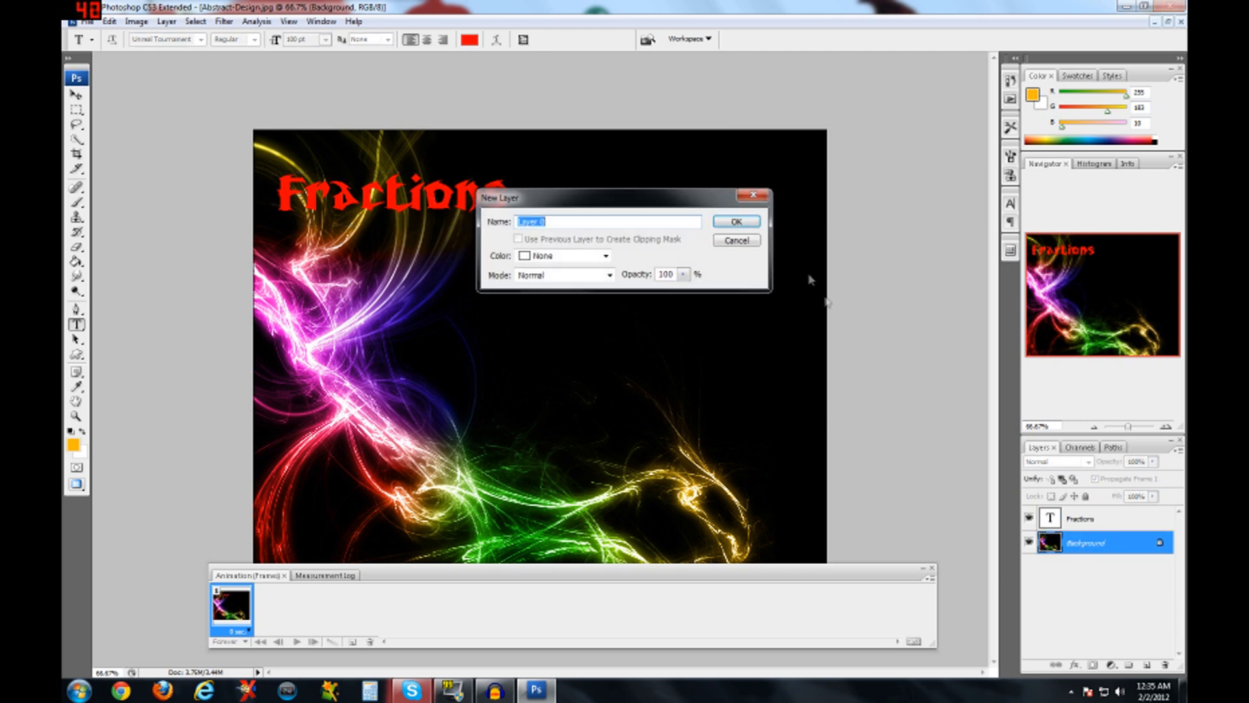
click(741, 242)
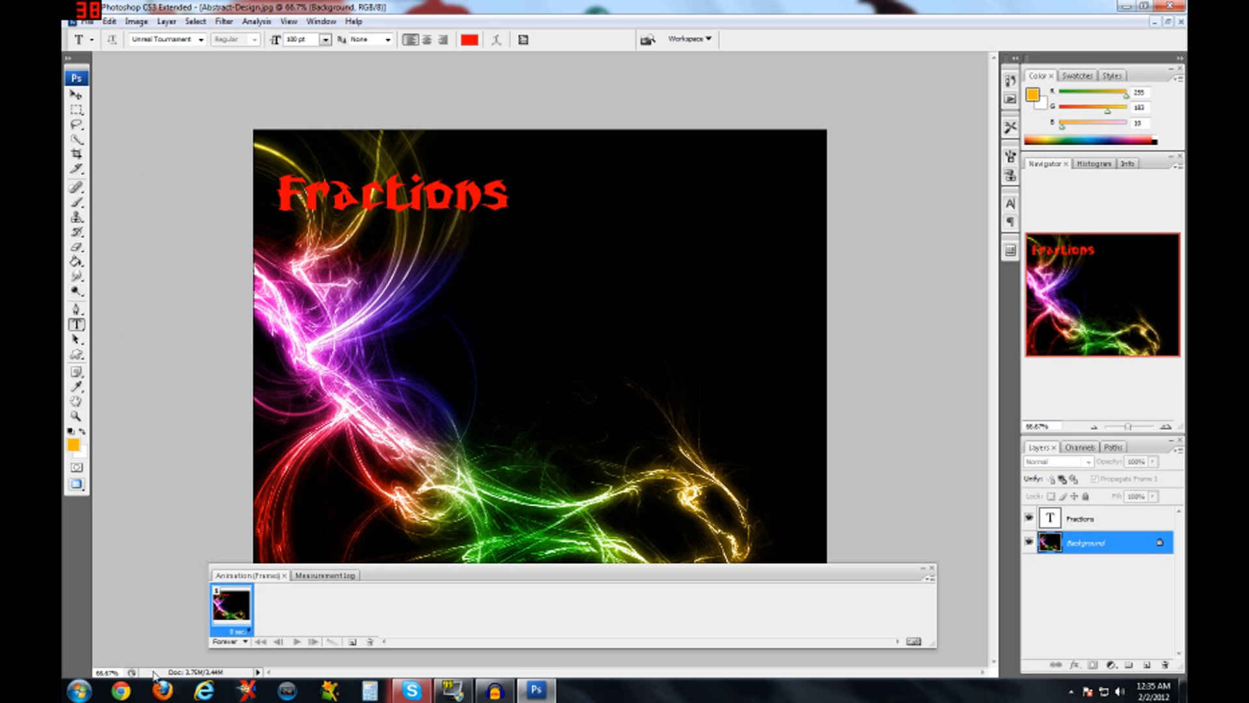
Add a second animation frame and hide the Fractions text layer in frame 1.
click(351, 642)
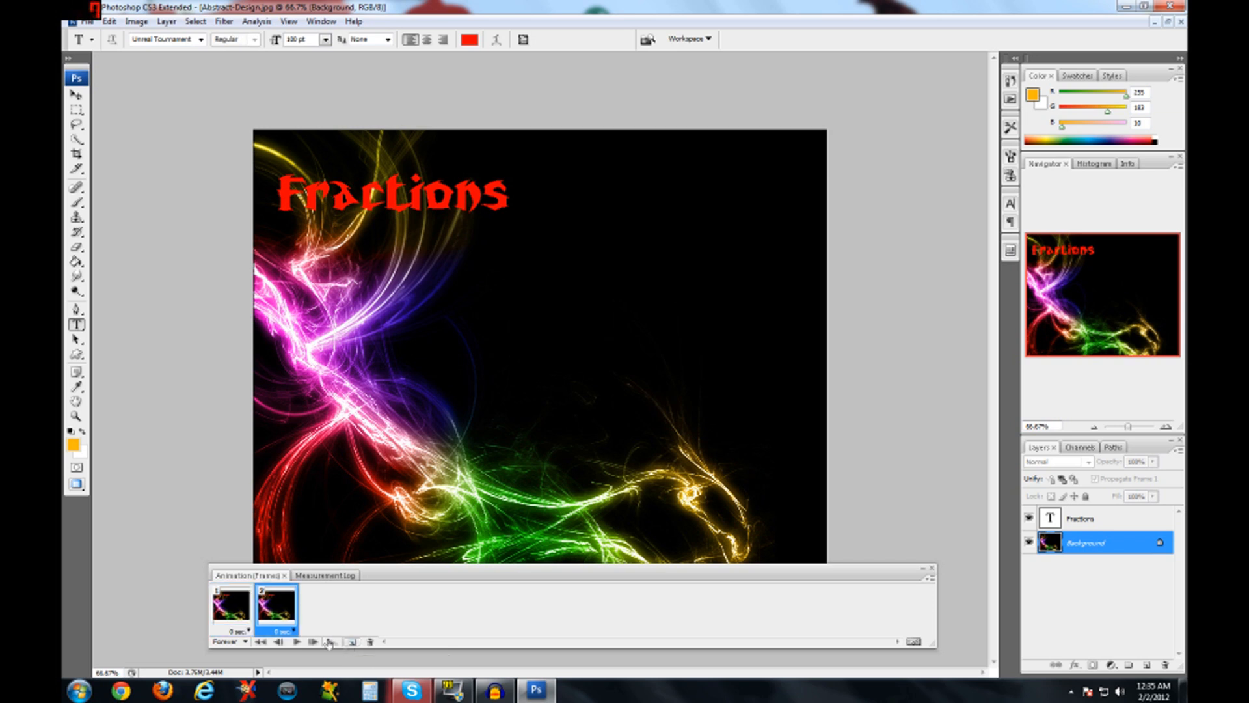
click(228, 610)
click(274, 620)
click(245, 615)
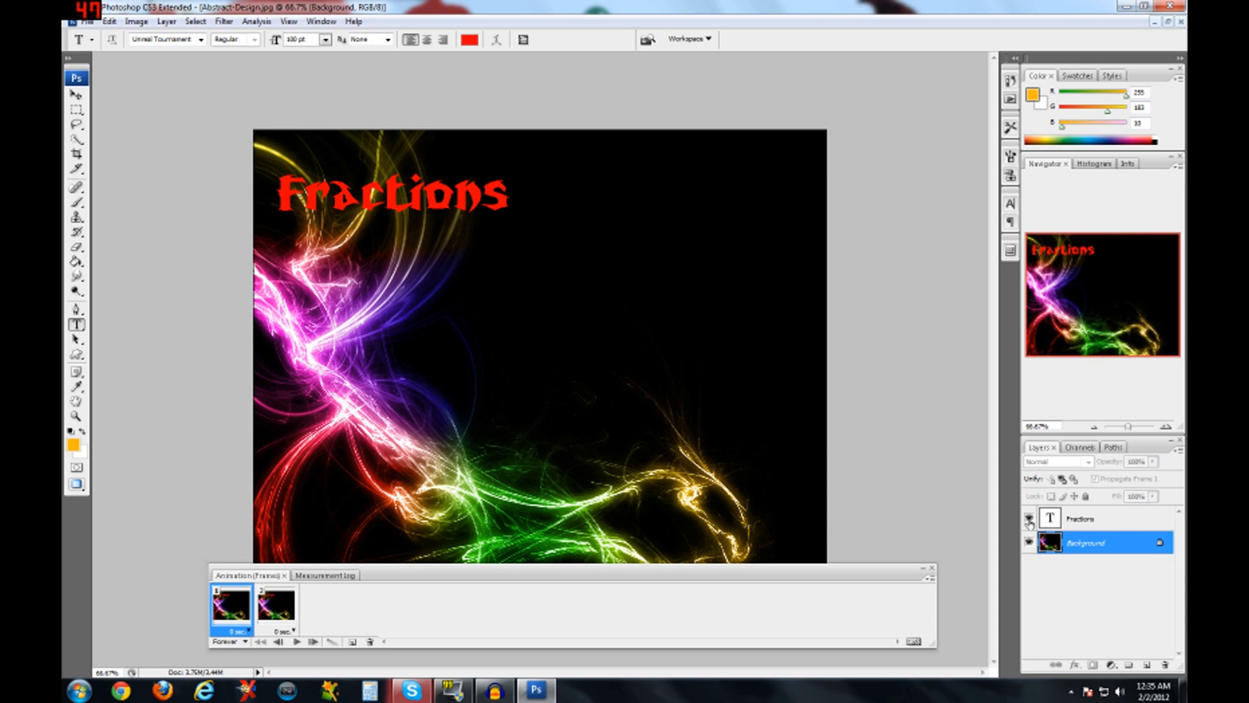
click(1030, 518)
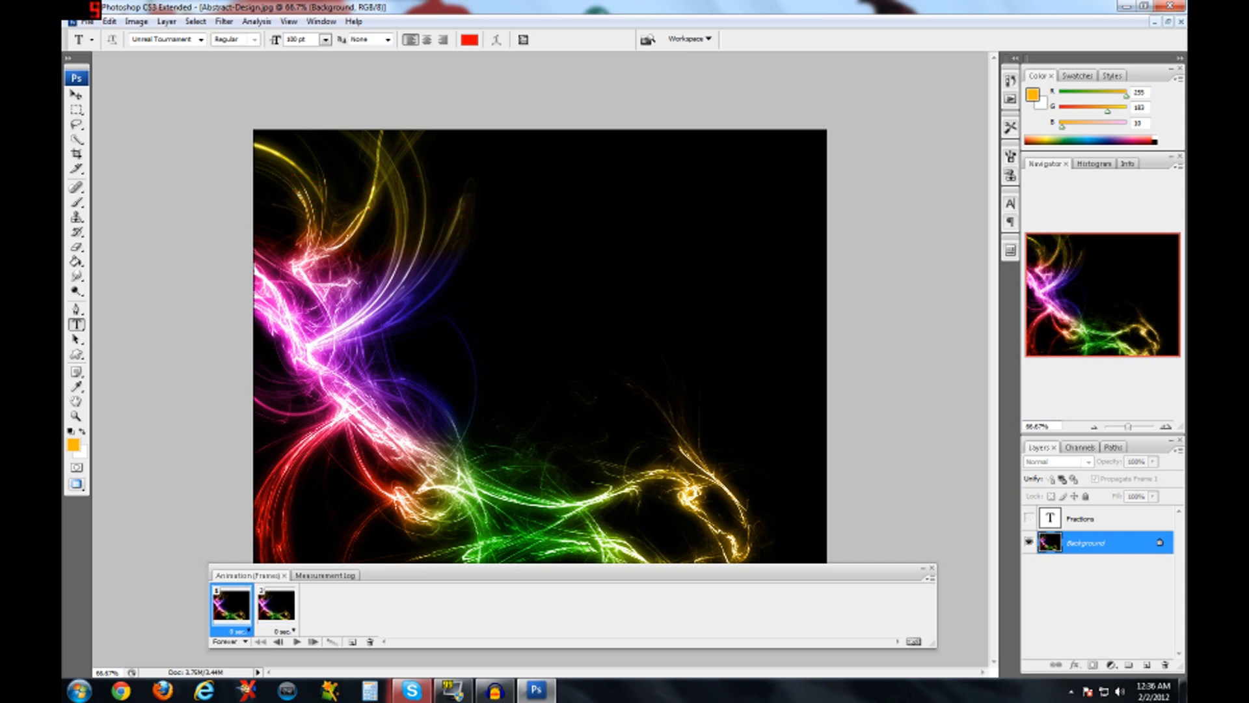
Make the Fractions text layer visible in frame 2 and compare the two frames.
click(283, 616)
click(244, 618)
click(290, 622)
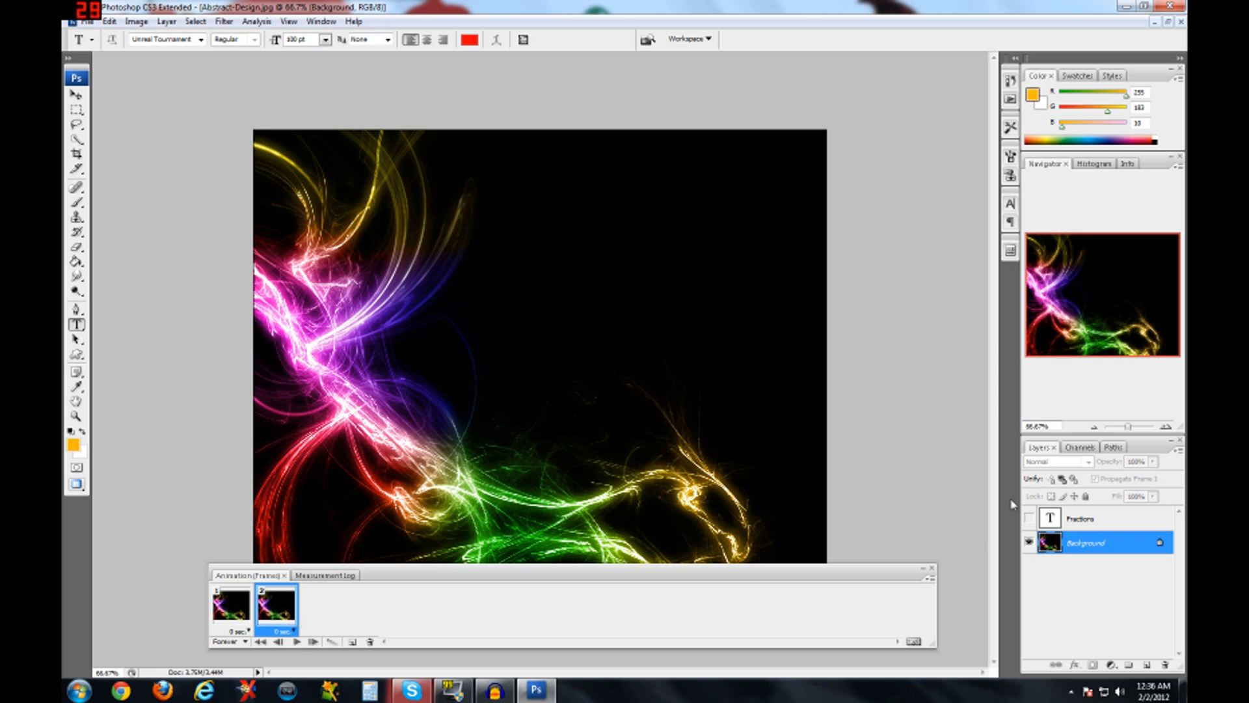
click(1029, 518)
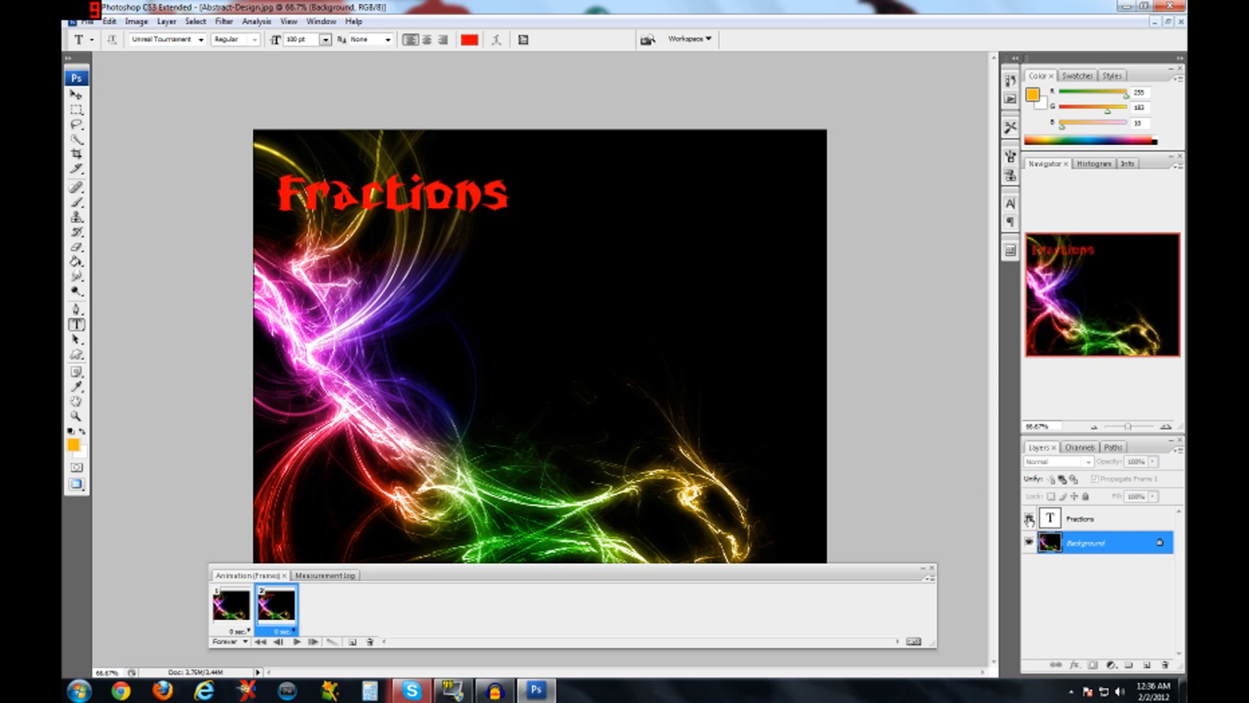
click(234, 615)
click(264, 614)
Set the delay of both animation frames to 0.5 seconds.
click(243, 617)
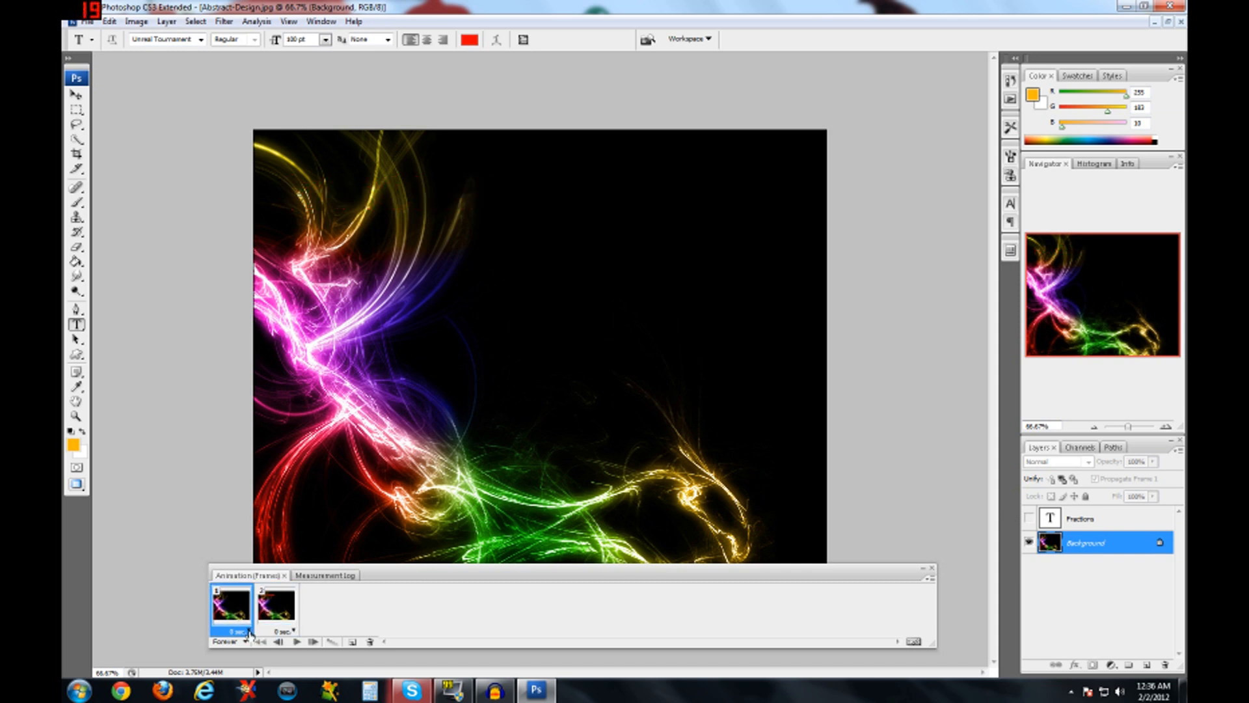
click(249, 631)
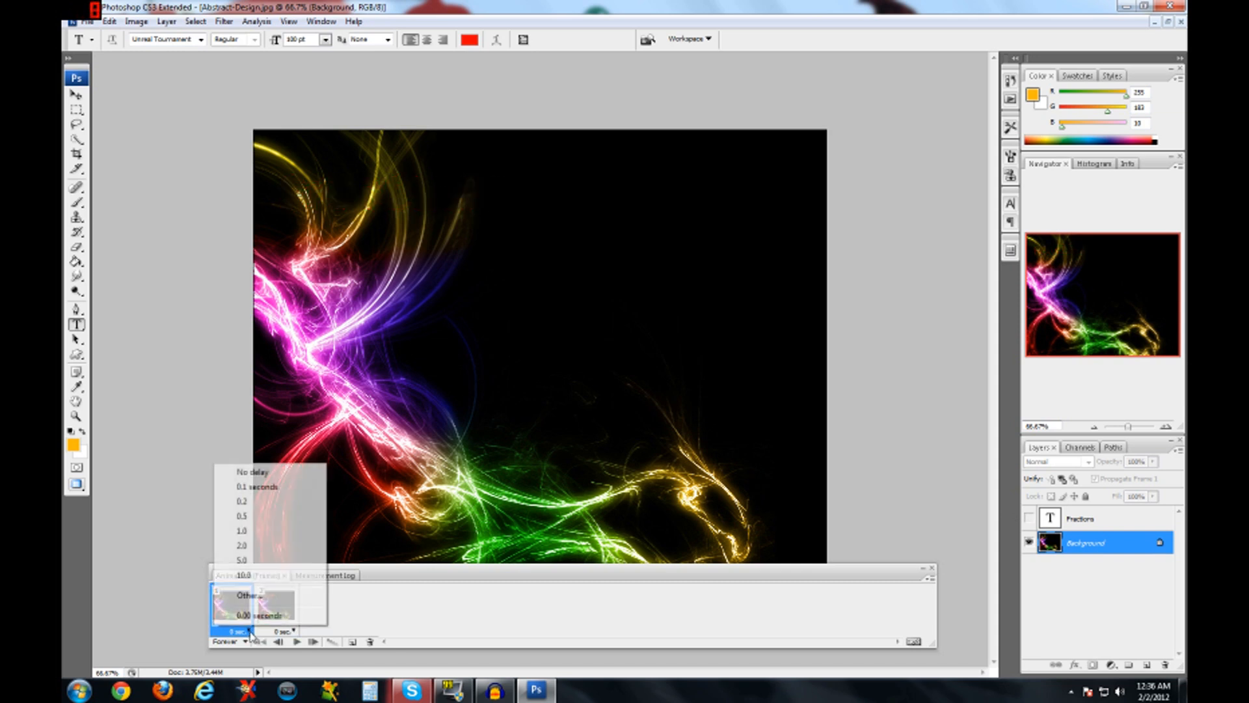
click(292, 525)
click(294, 631)
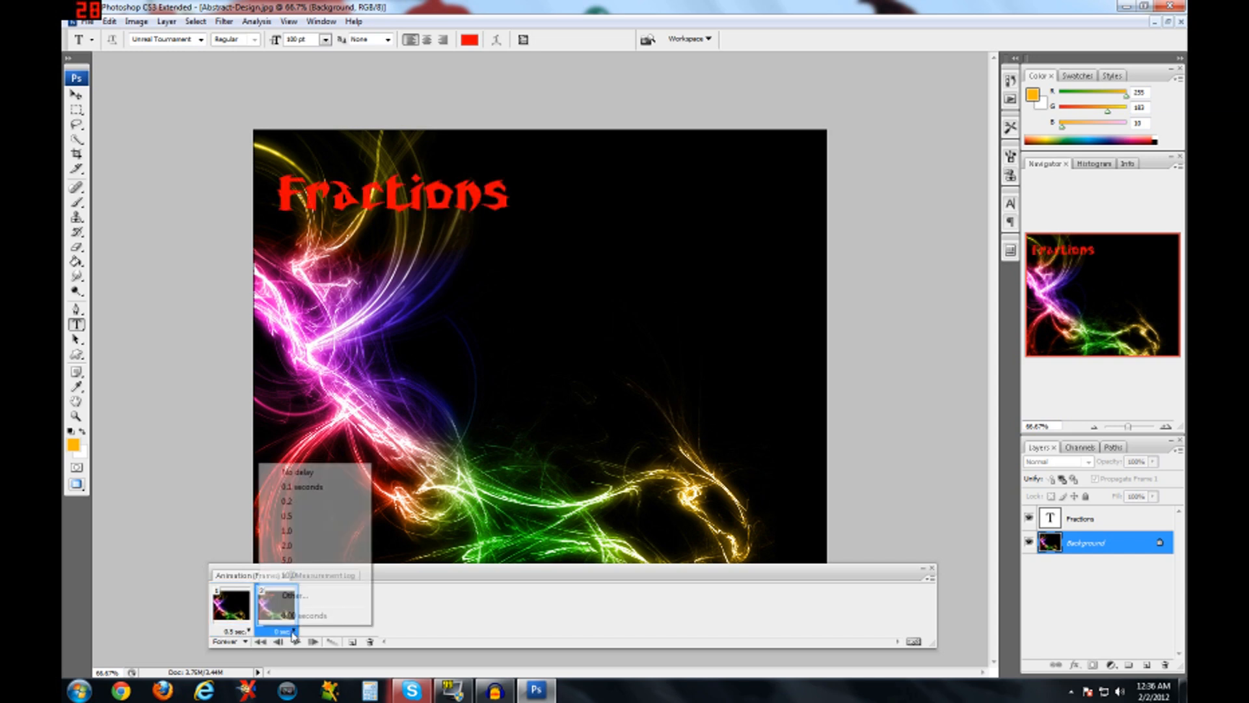
click(300, 518)
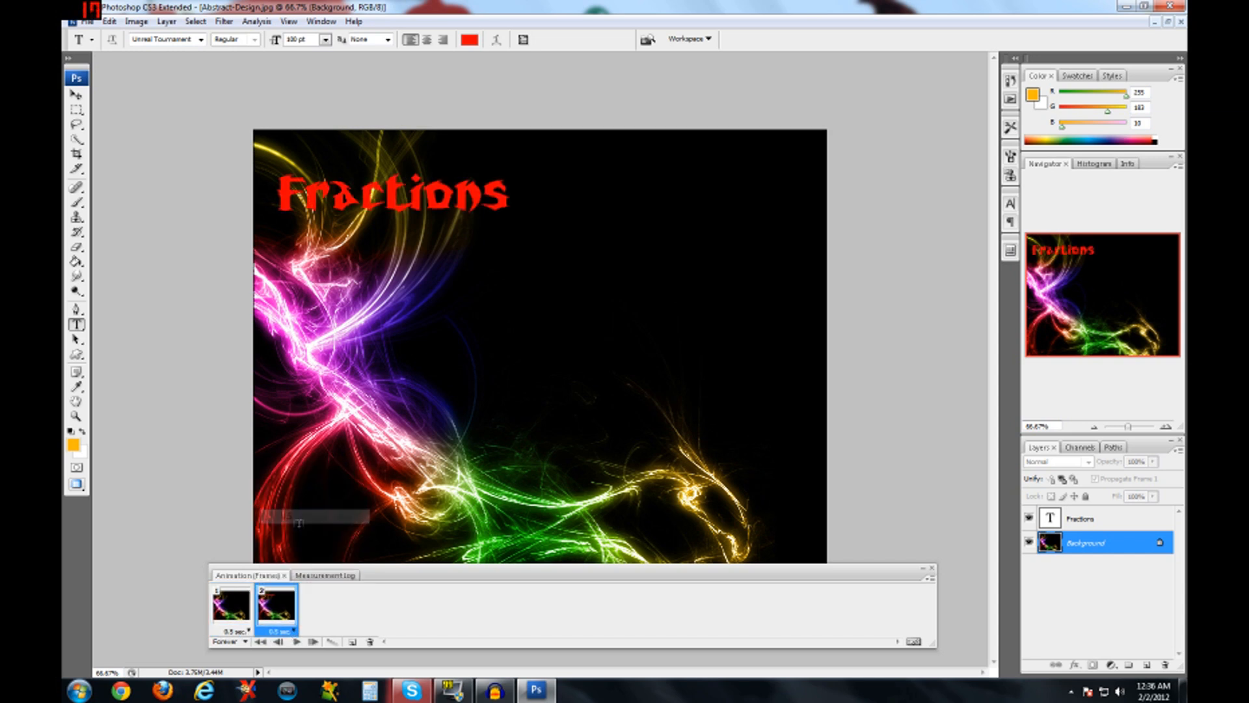
Play the animation from frame 1 to preview the blinking text, and stop it.
click(229, 615)
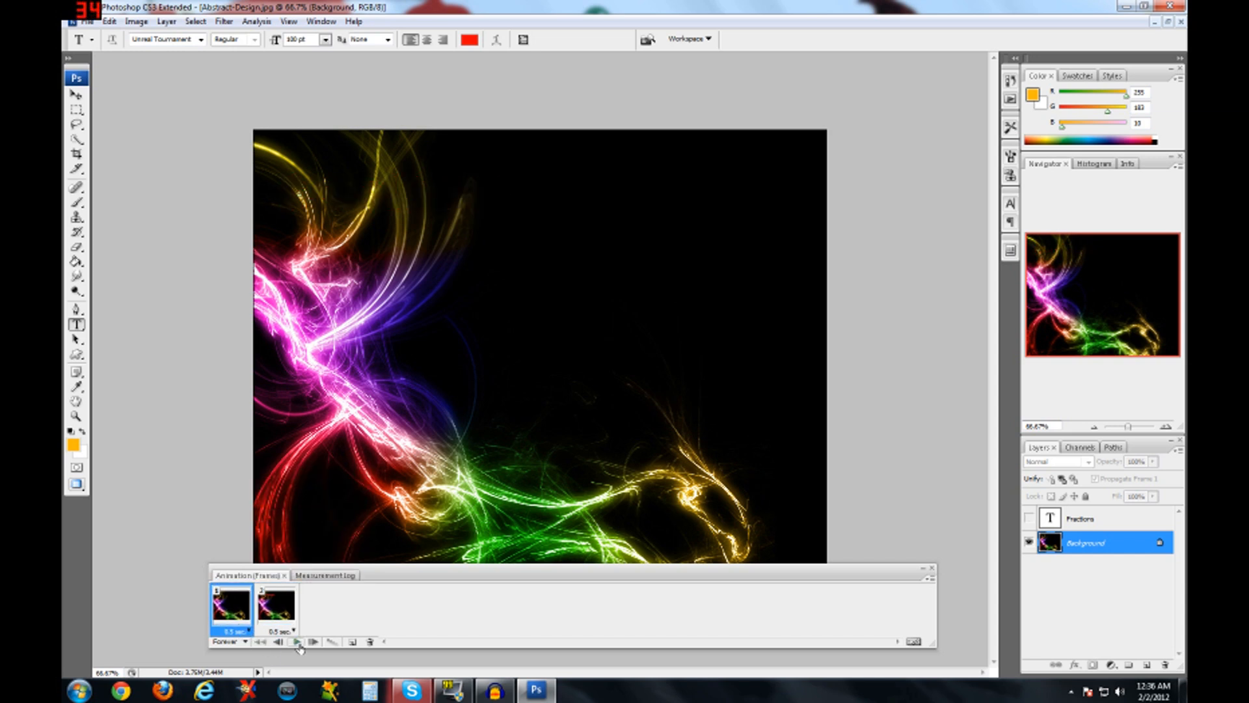
click(297, 641)
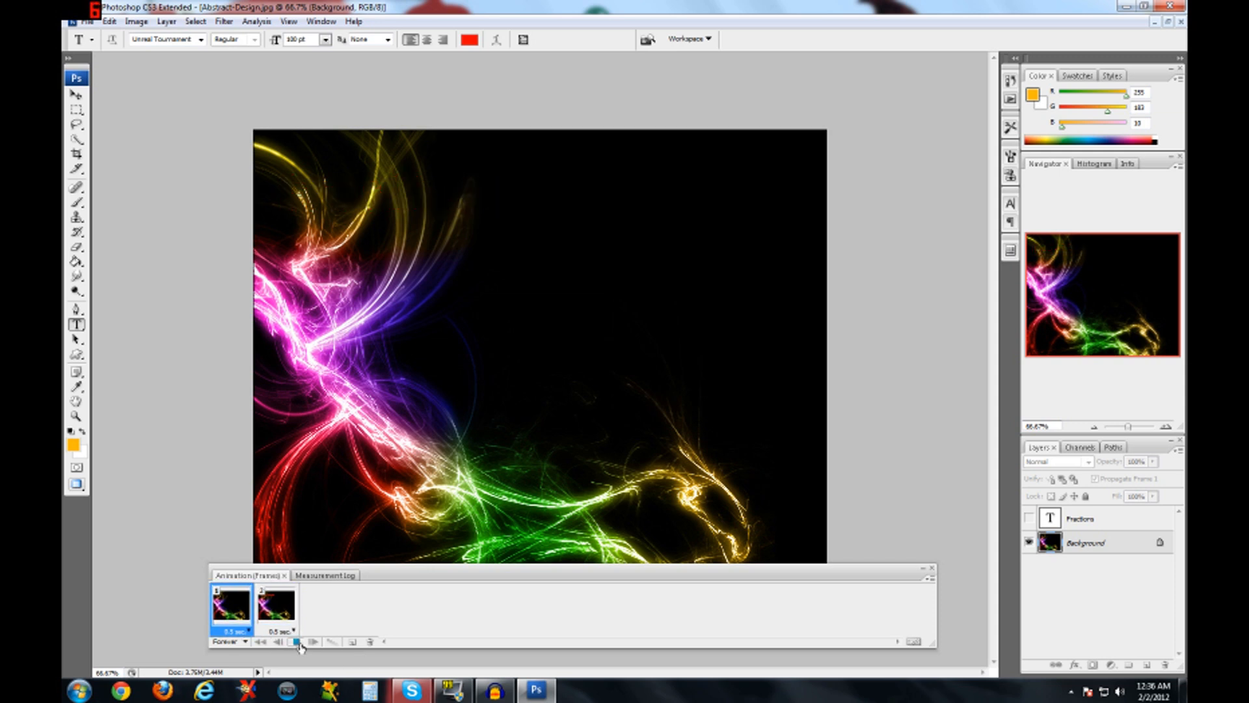
click(299, 643)
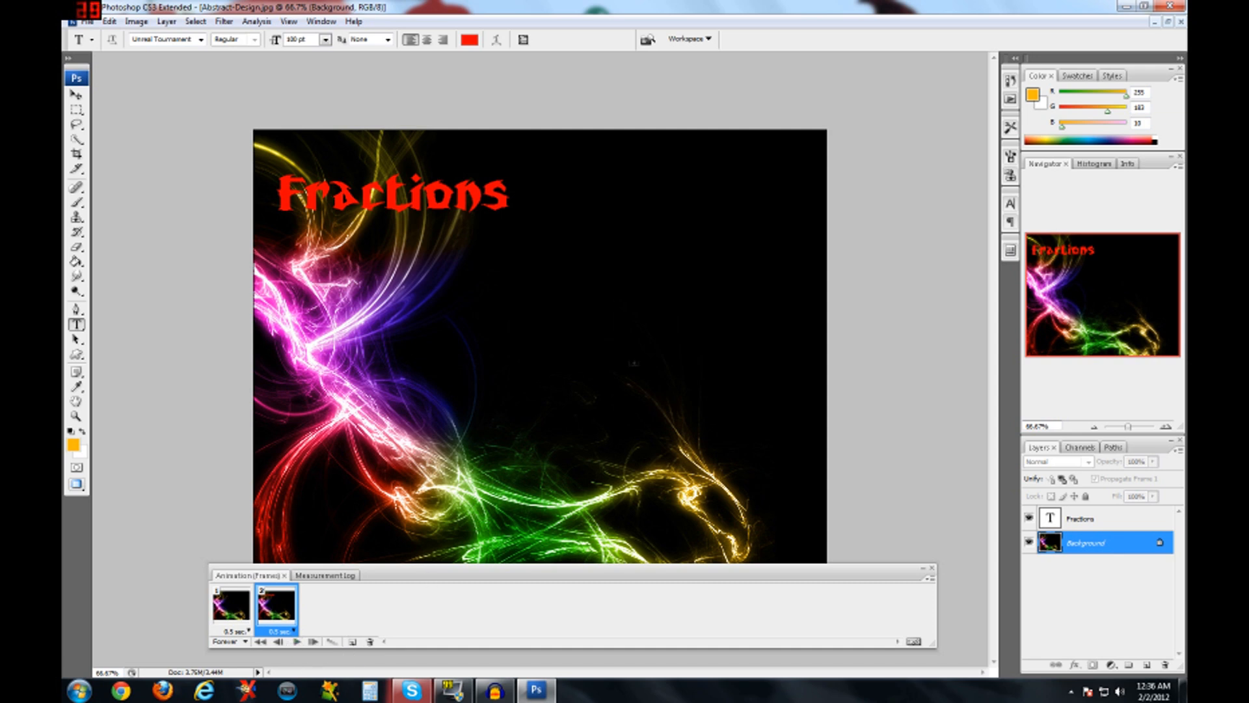
Minimize the Abstract-Design document and open the Naruto-Shippuden image from the desktop.
click(1155, 24)
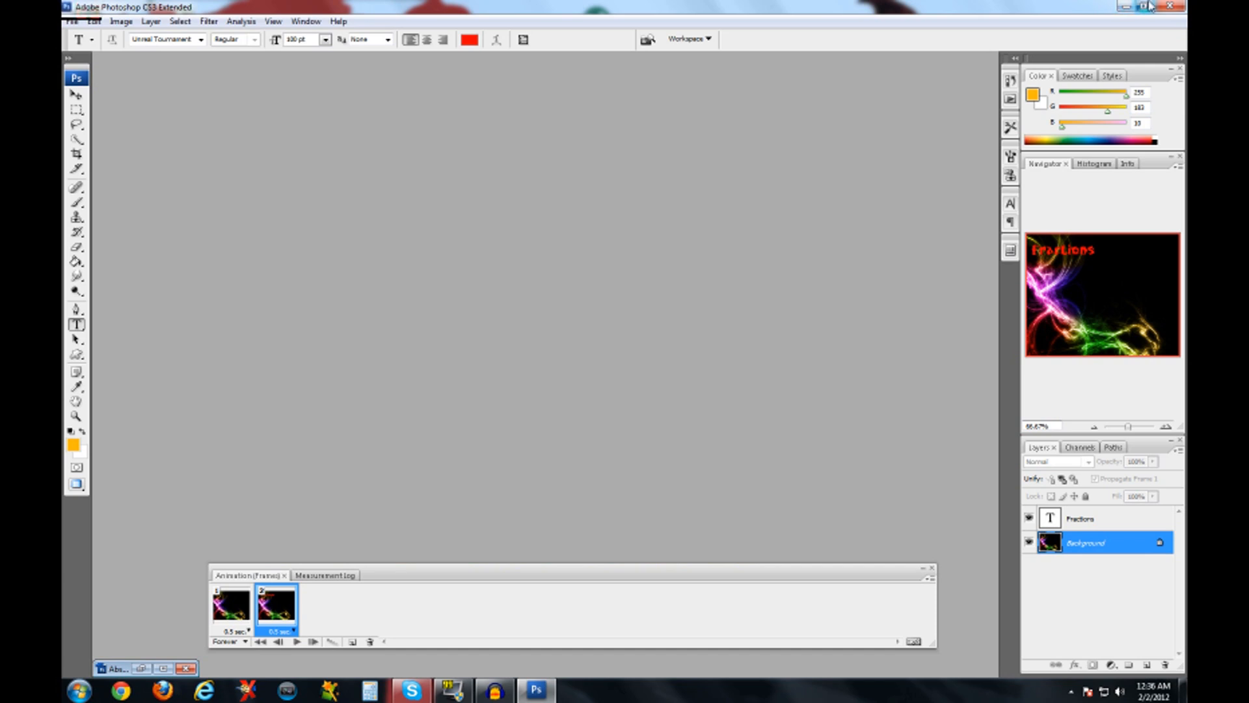
click(1149, 7)
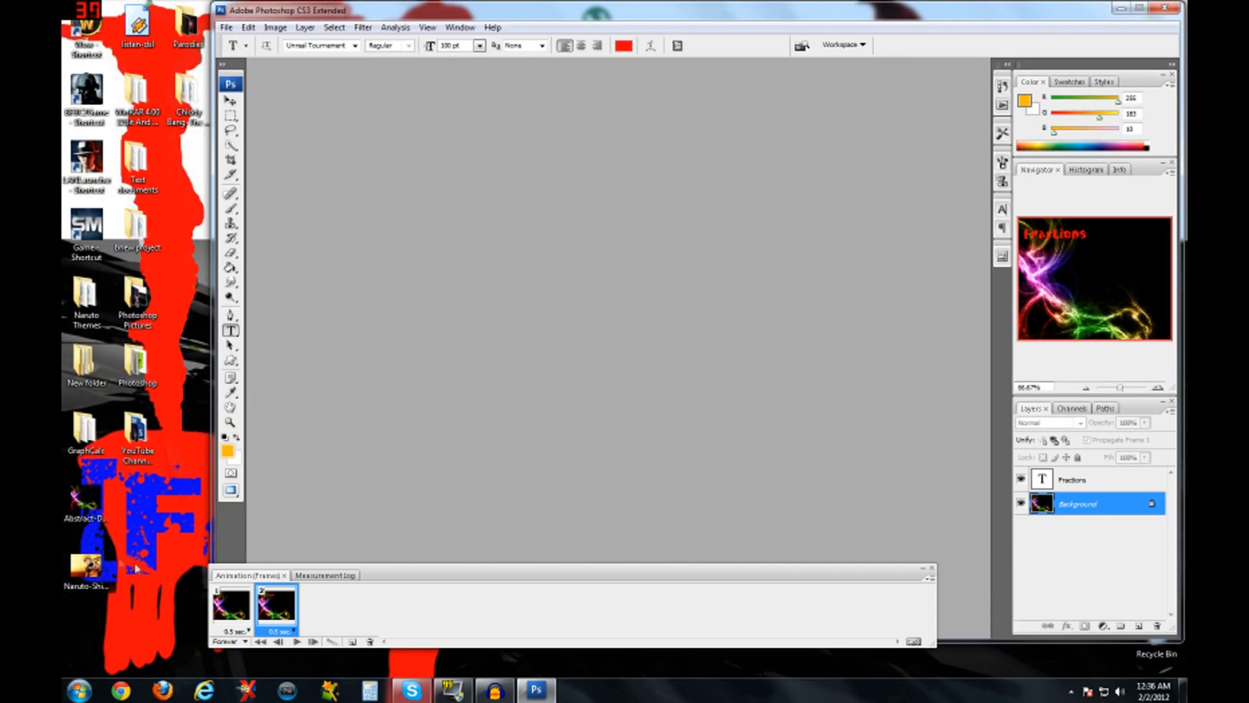
drag(143, 581, 62, 598)
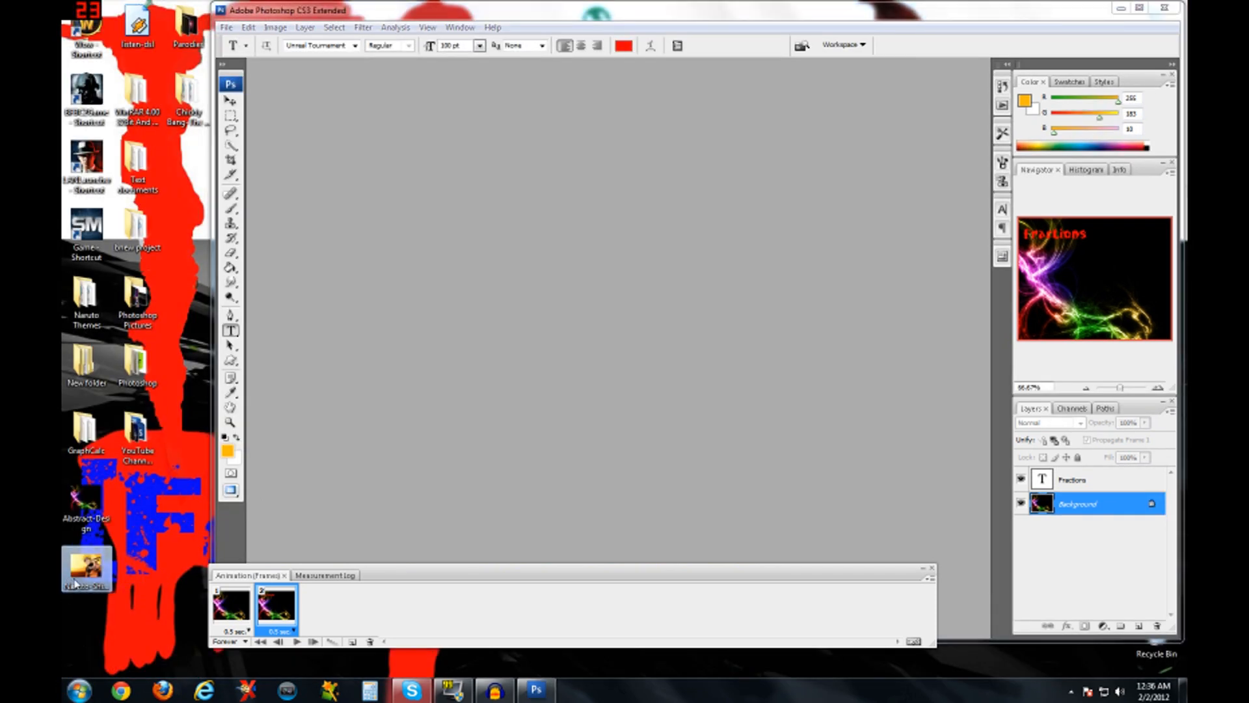
click(619, 338)
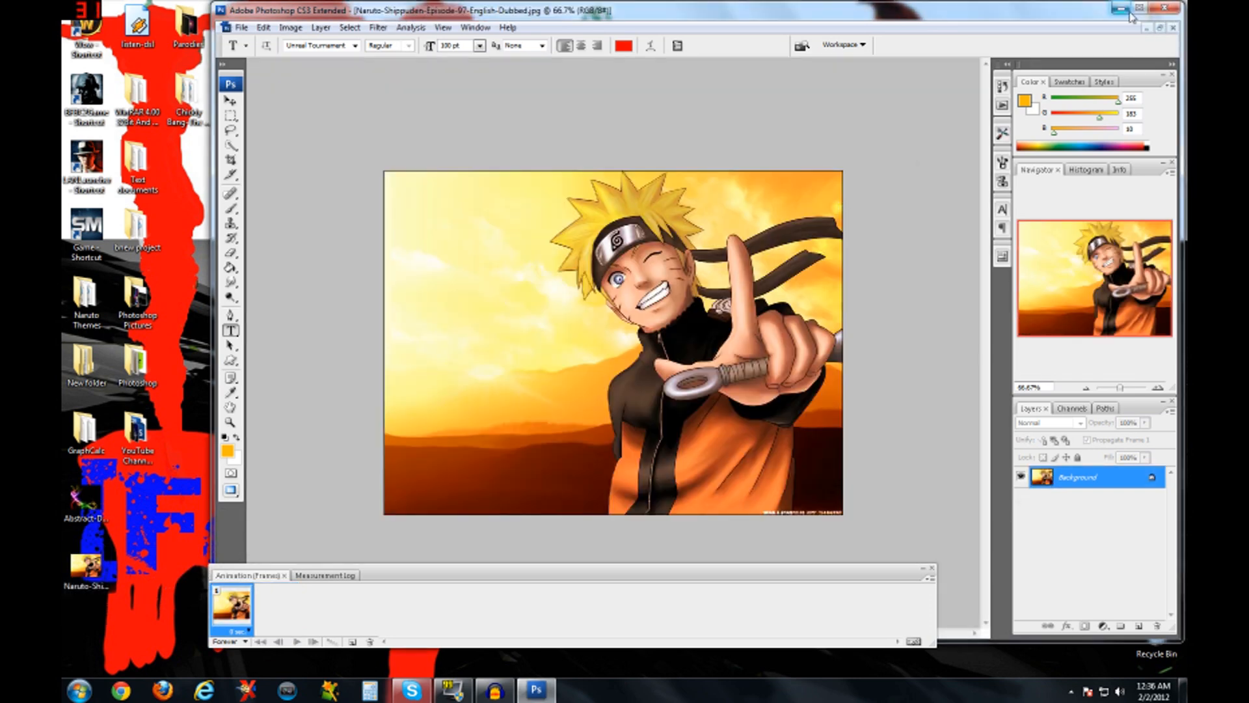
Maximize the program window and convert the Naruto image's Background into a regular layer named "person".
click(1139, 7)
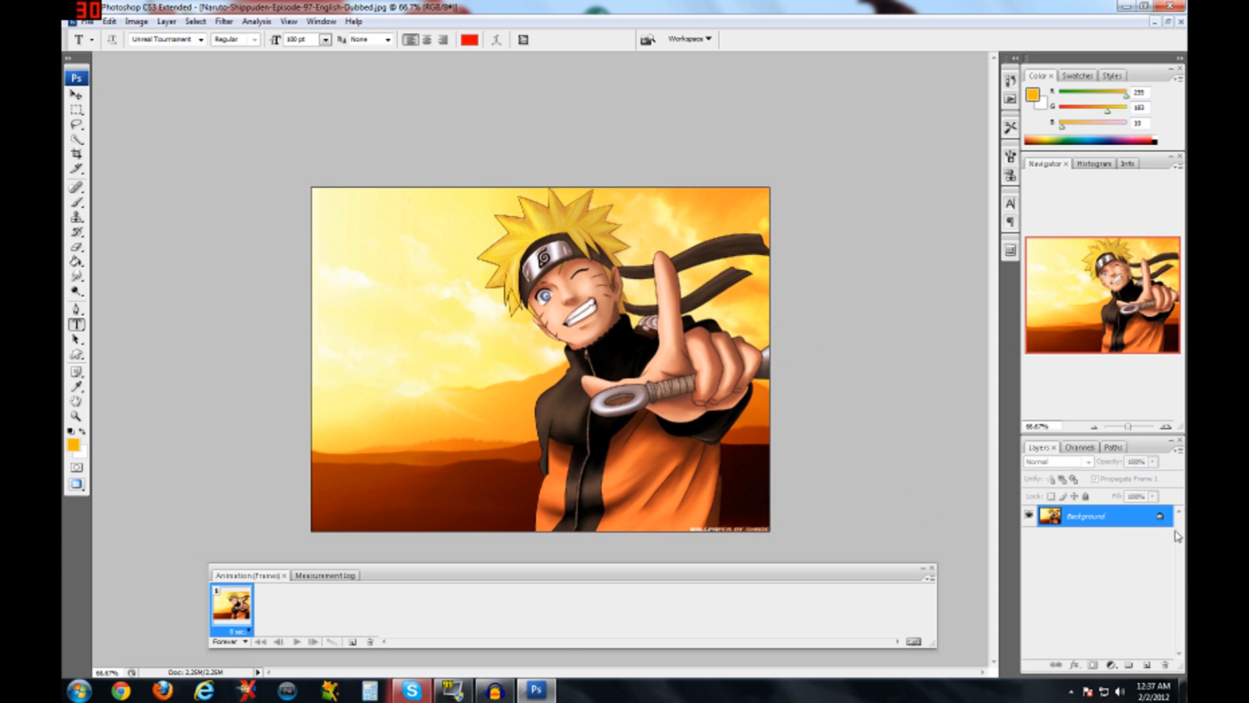
double_click(1159, 517)
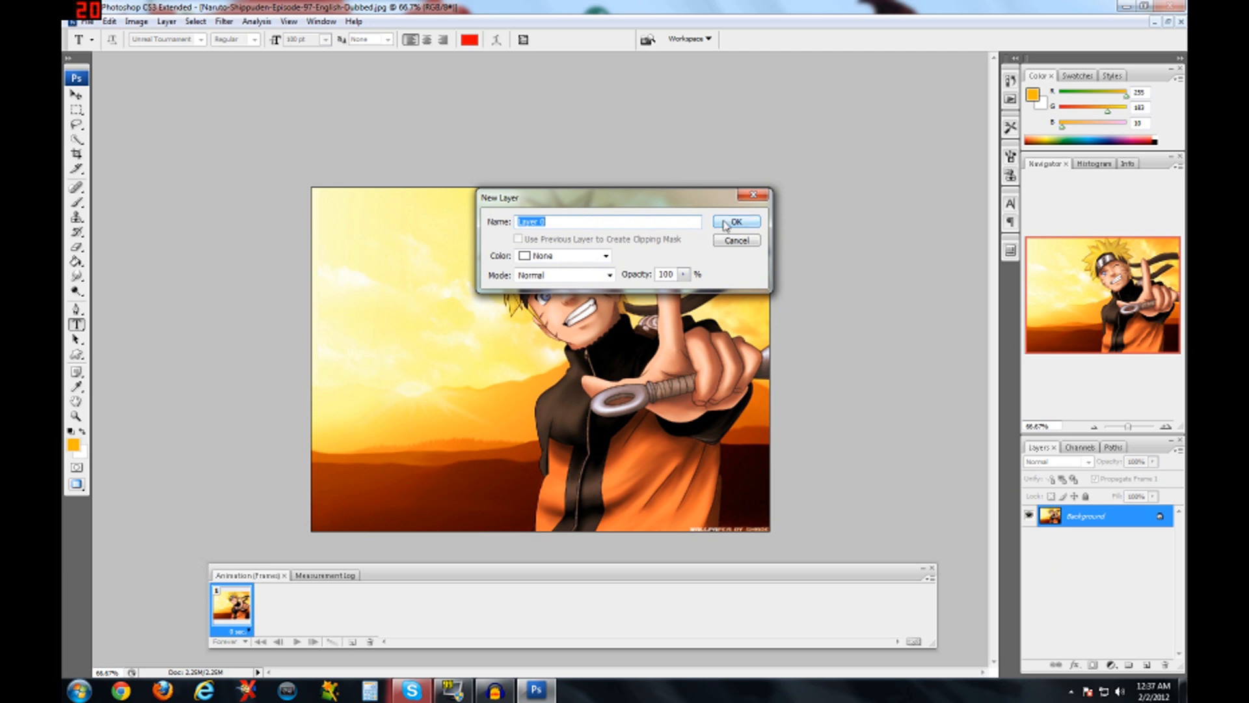
text(person)
click(725, 225)
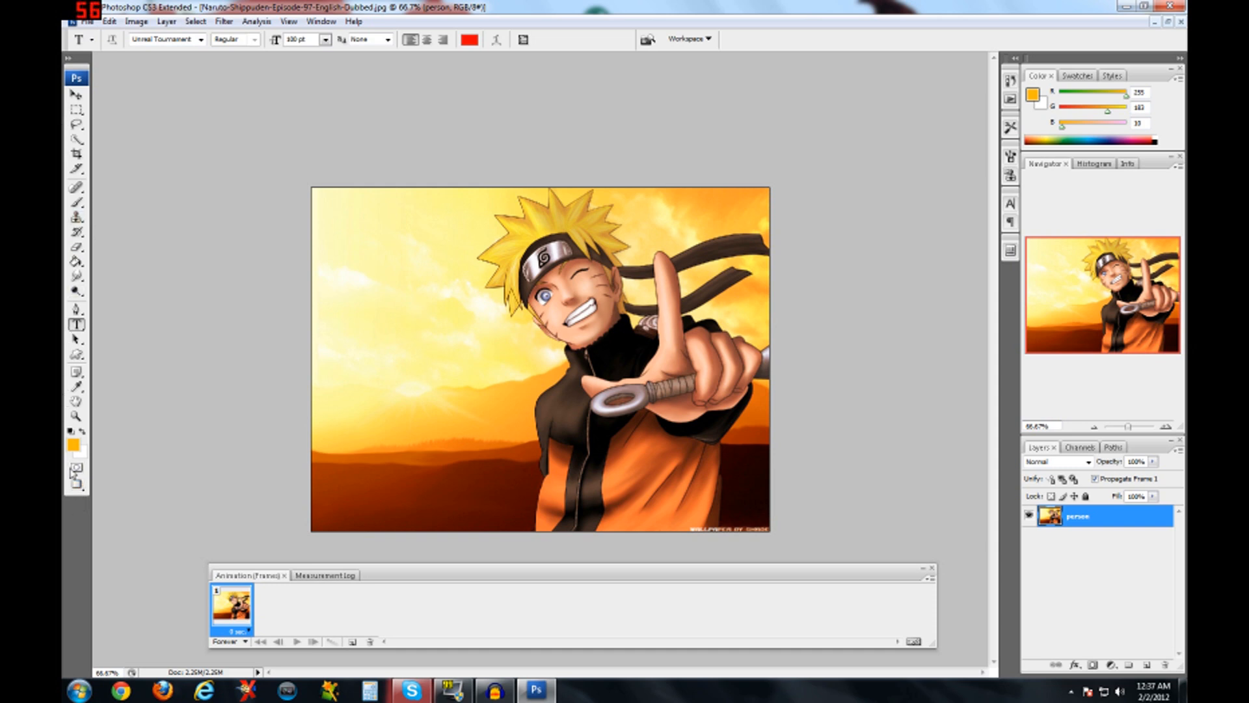
Erase the sky and hill background along the left edge of the person layer with the Eraser tool.
click(76, 247)
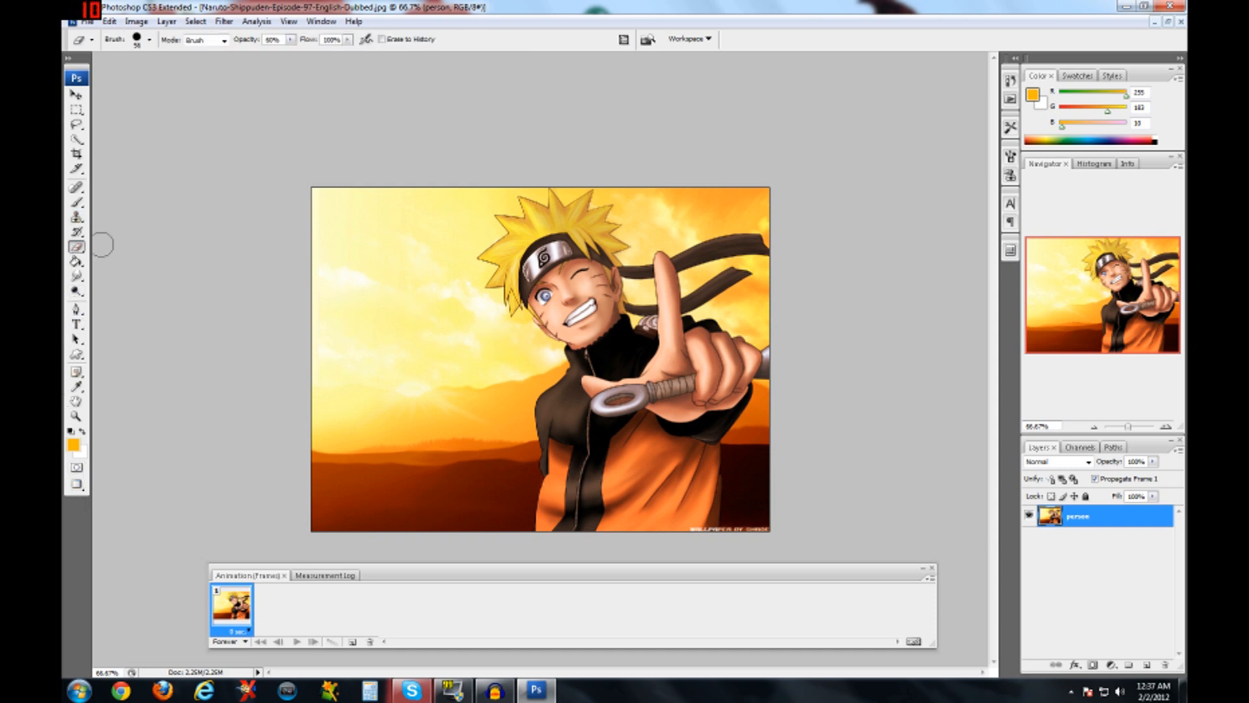
drag(321, 194, 331, 536)
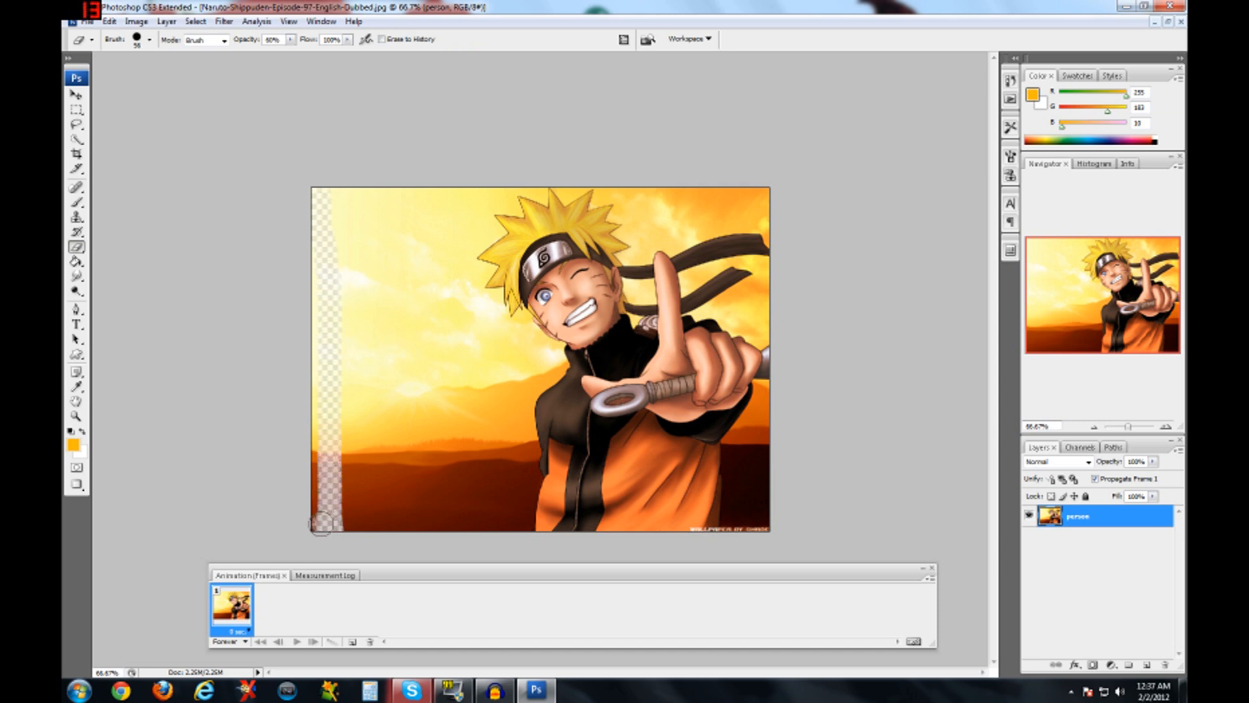
drag(312, 522, 315, 186)
mouse_move(305, 309)
mouse_down()
mouse_move(315, 548)
mouse_move(326, 438)
mouse_move(305, 287)
mouse_move(313, 181)
mouse_move(346, 425)
mouse_move(339, 551)
mouse_move(330, 193)
mouse_move(355, 522)
mouse_move(372, 413)
mouse_move(383, 456)
mouse_up()
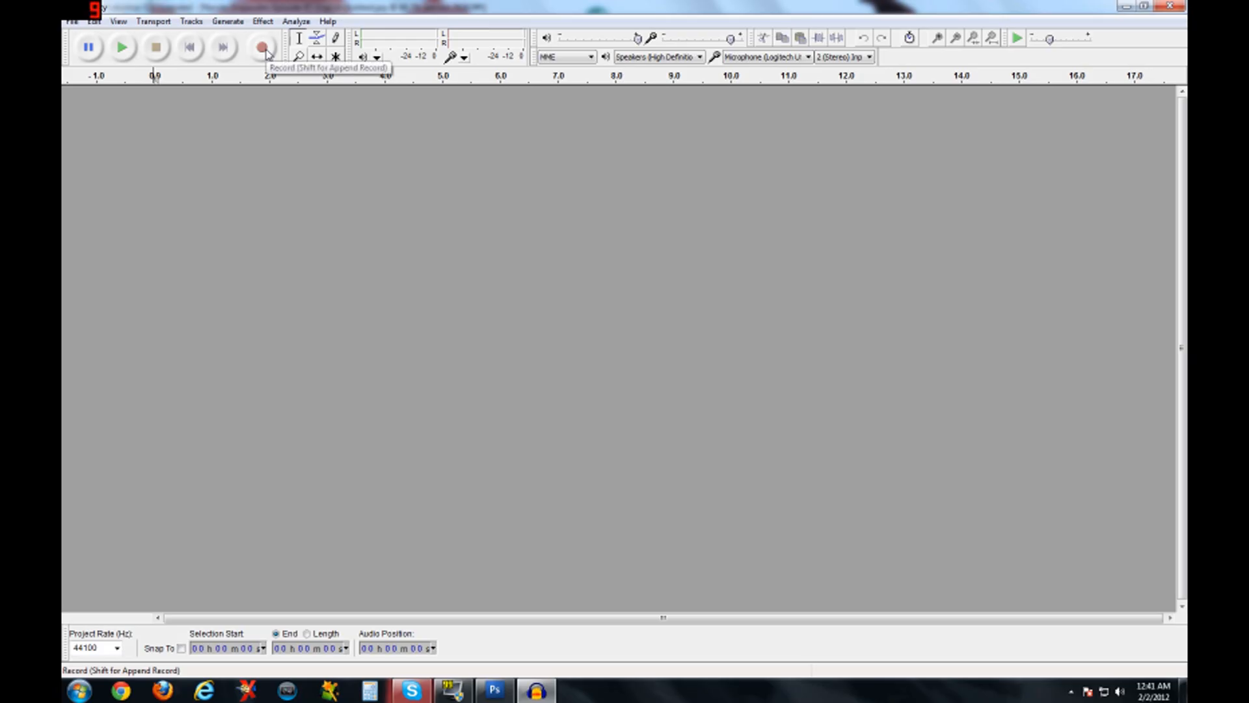
Start a new audio recording in Audacity and minimize its window.
click(262, 47)
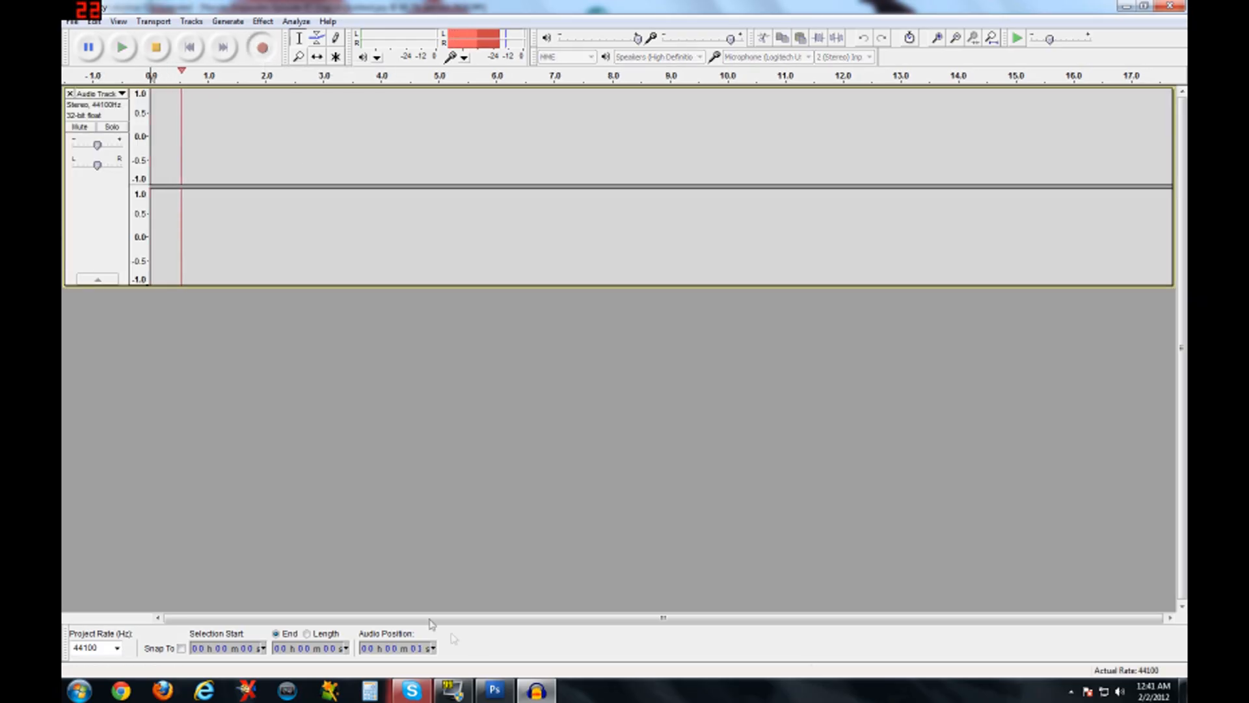
click(536, 691)
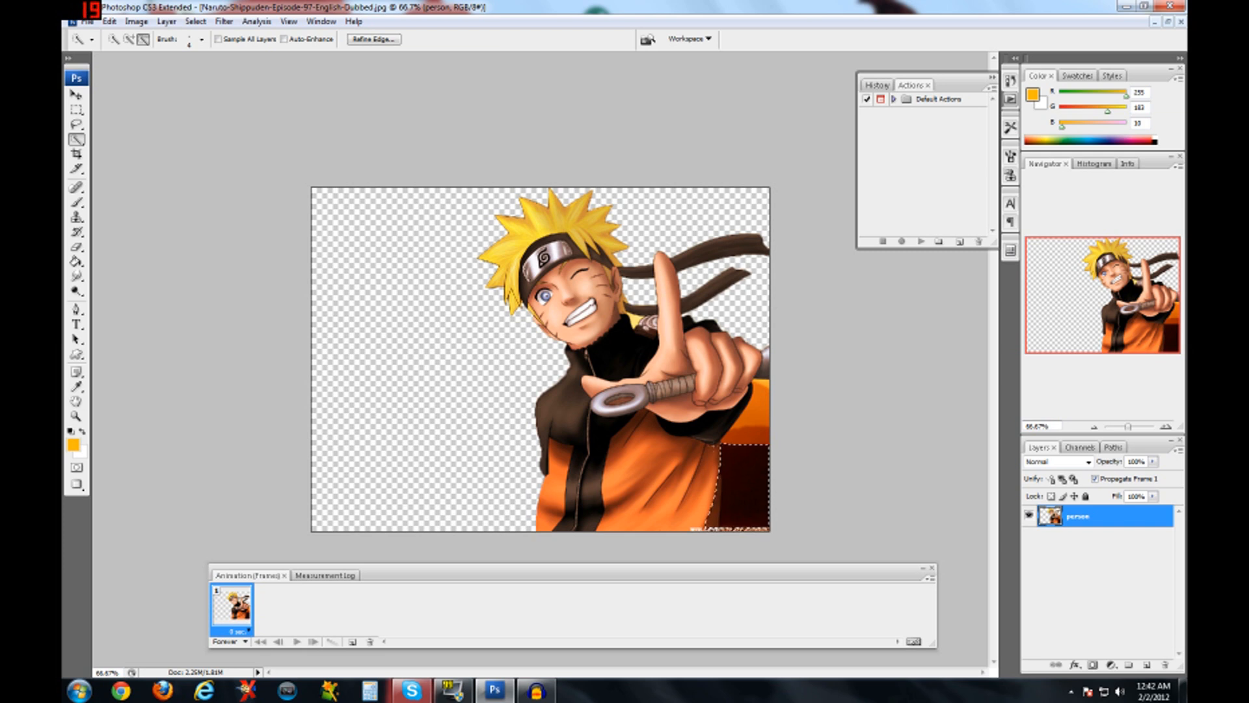
Delete the dark and orange background patches between the character's outstretched arm and the image's lower-right corner, and deselect.
key(Delete)
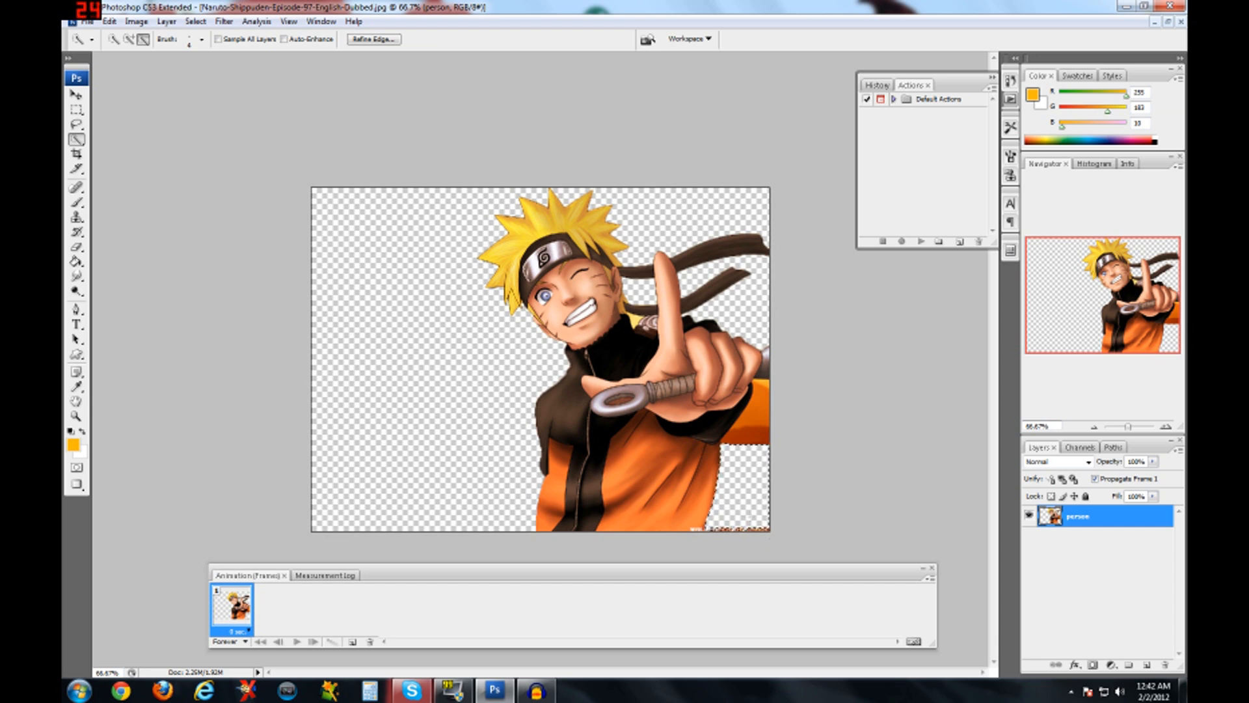
right_click(738, 258)
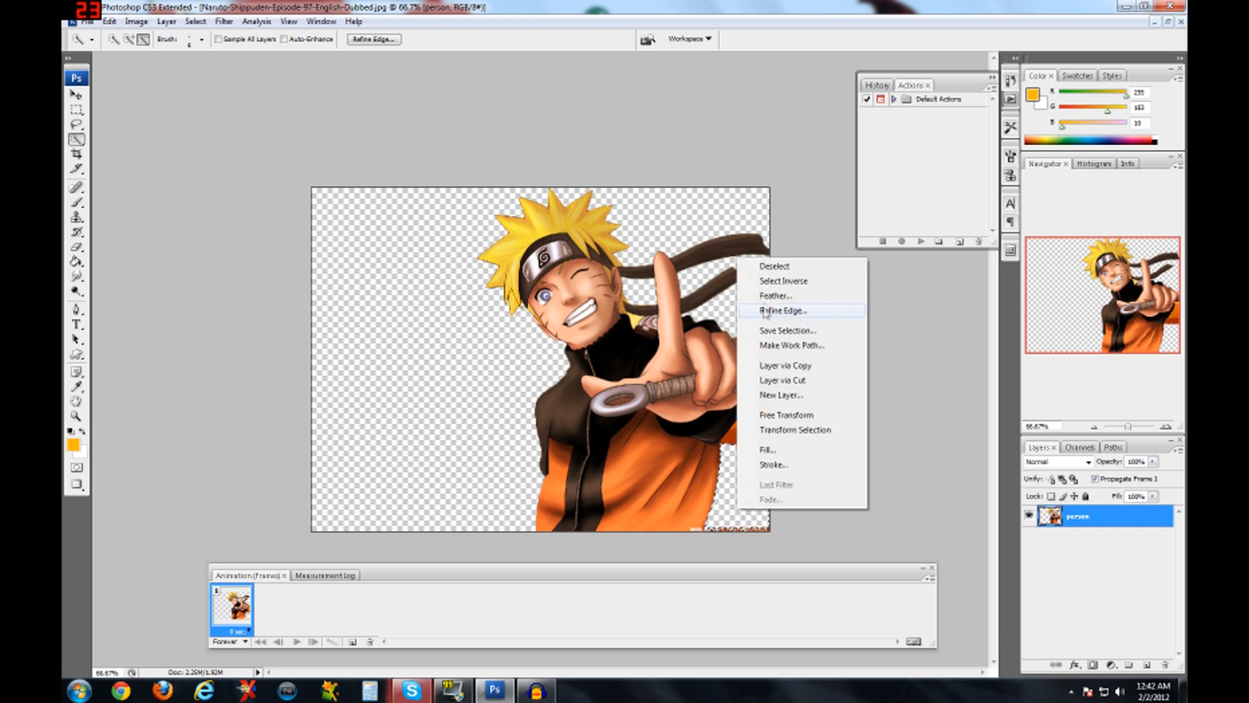
click(767, 267)
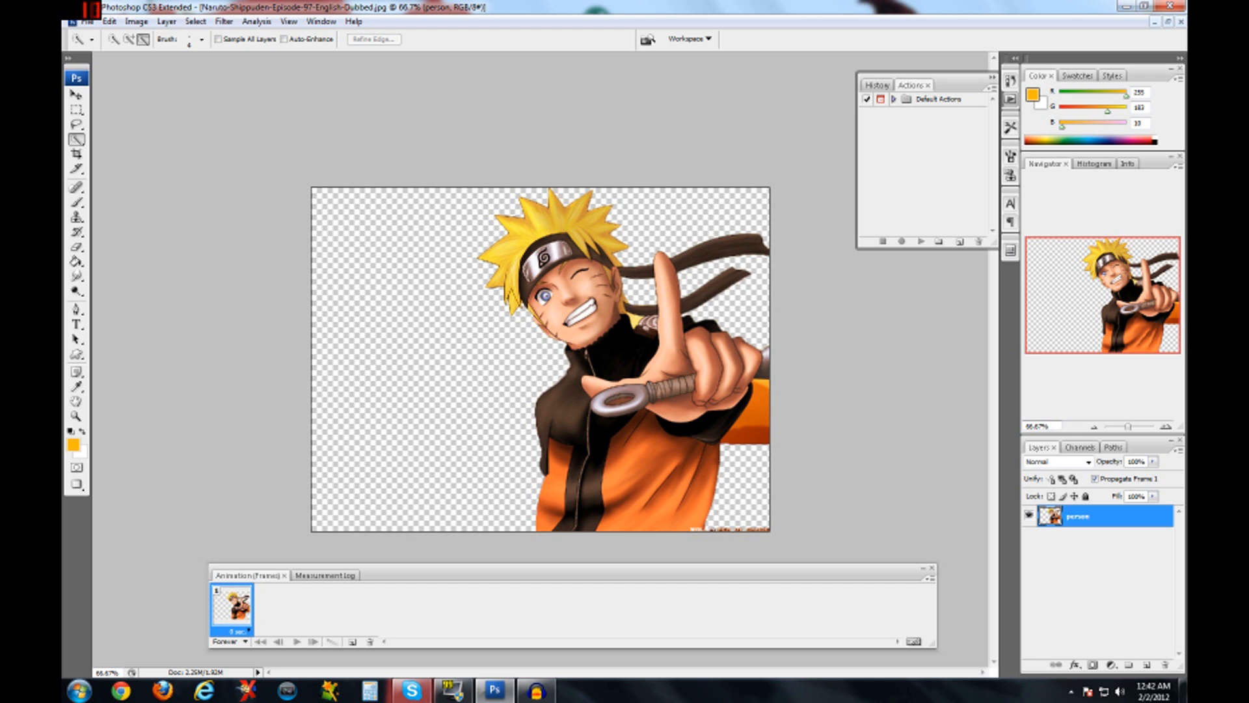
drag(757, 398, 753, 434)
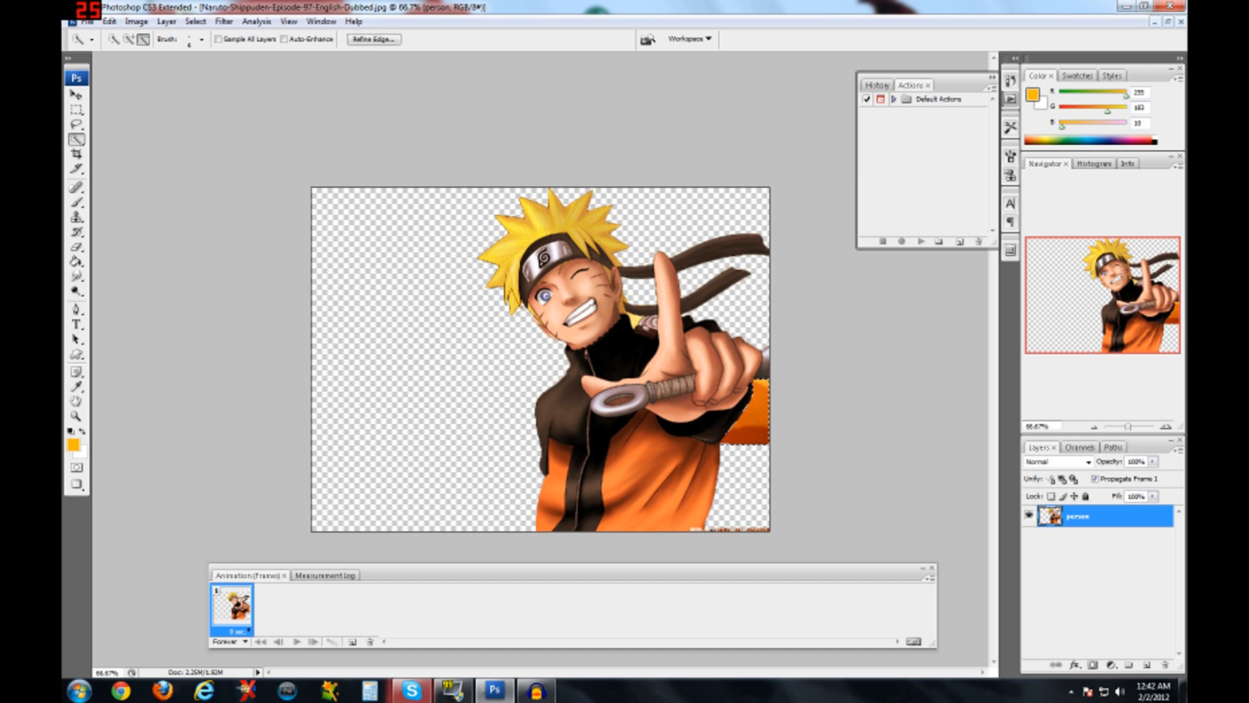
key(Delete)
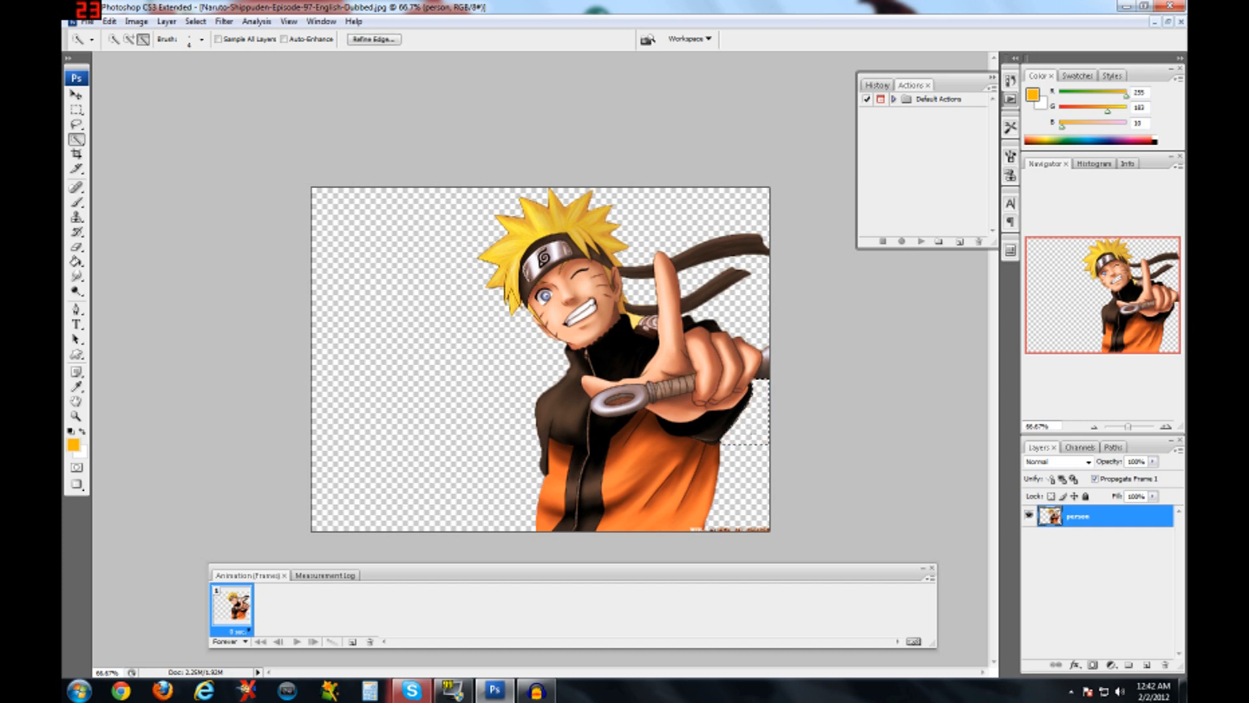
right_click(770, 190)
click(789, 200)
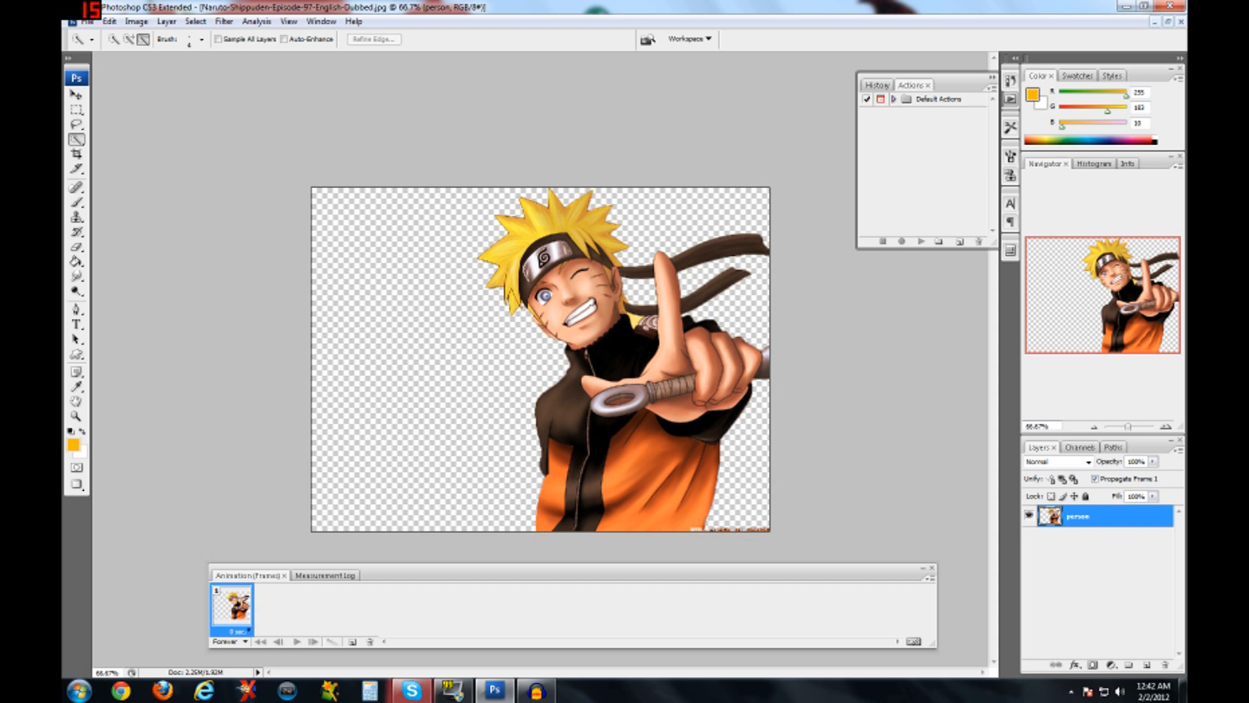
Erase the wallpaper watermark text in the lower-right corner of the Naruto image with the Eraser tool.
click(74, 250)
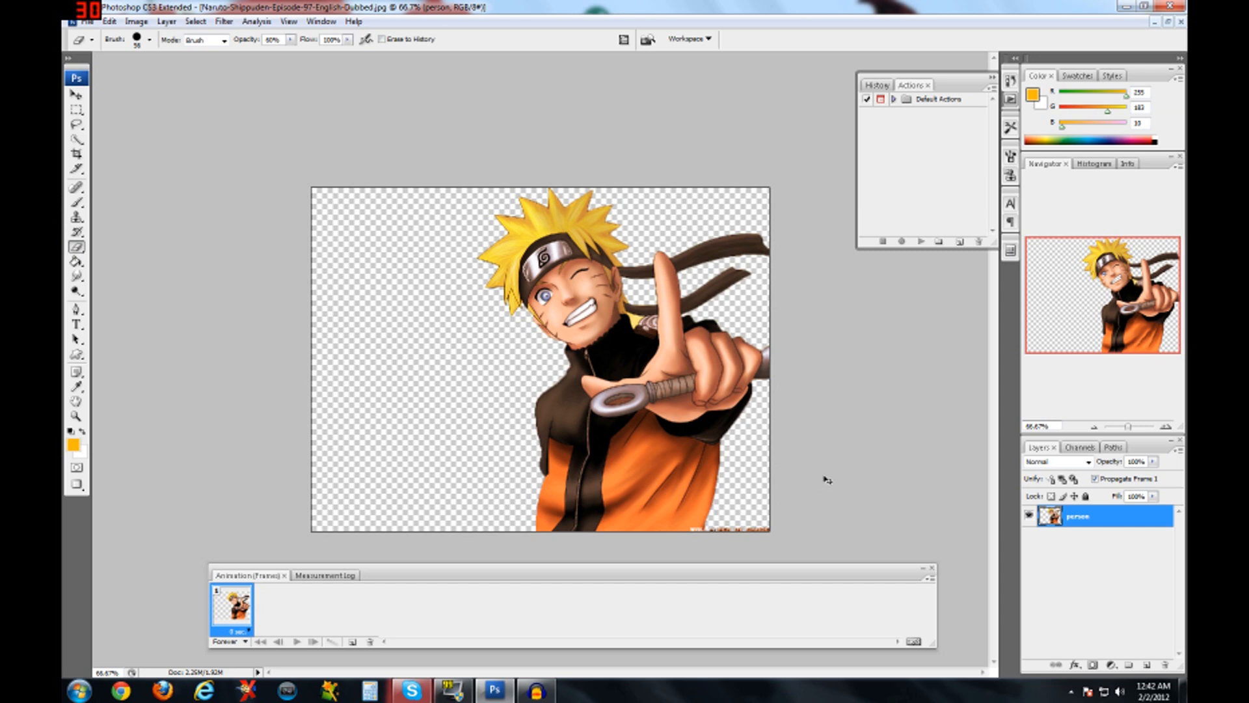
key(ctrl+plus)
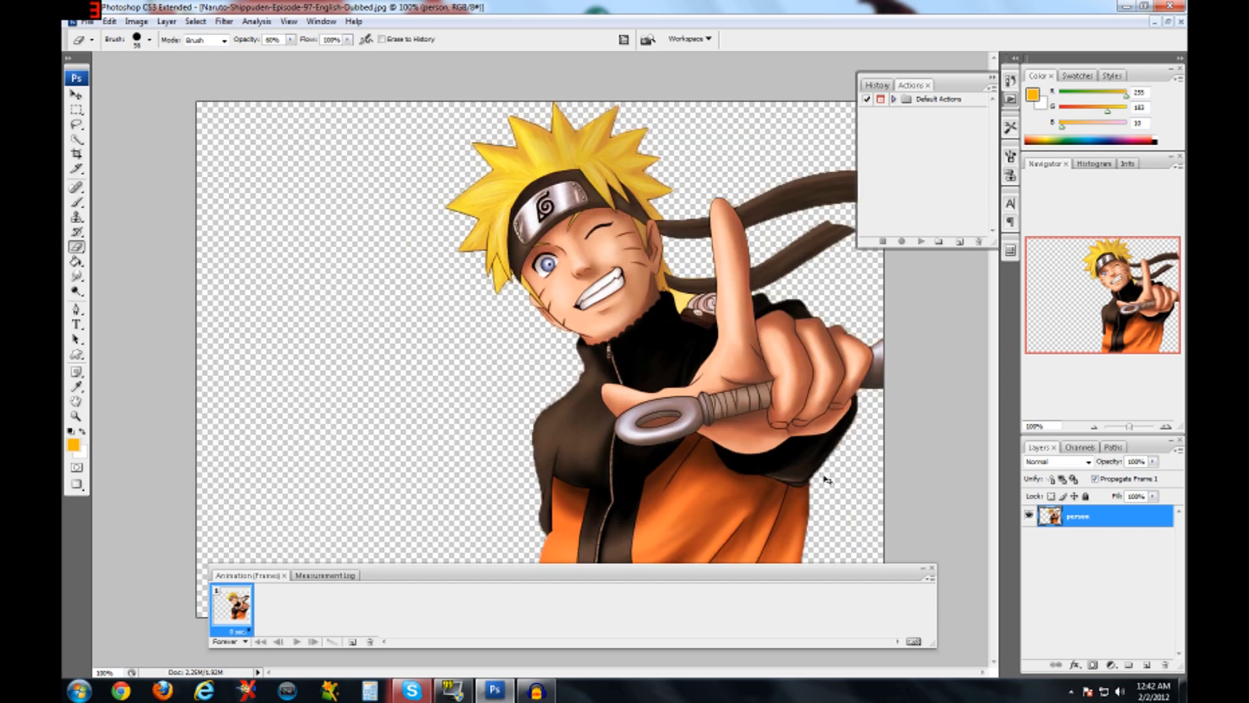
key(ctrl+minus)
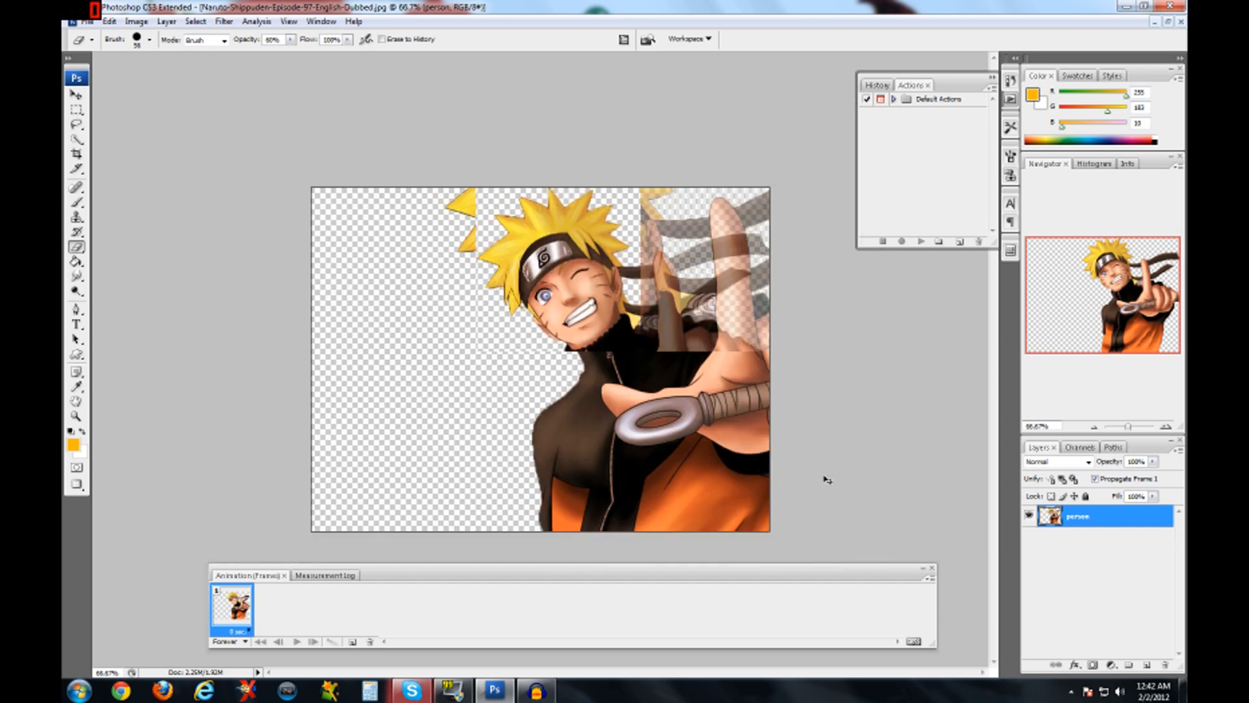
key(ctrl+plus)
key(ctrl+plus)
scroll(739, 439, down, 4)
scroll(738, 439, down, 3)
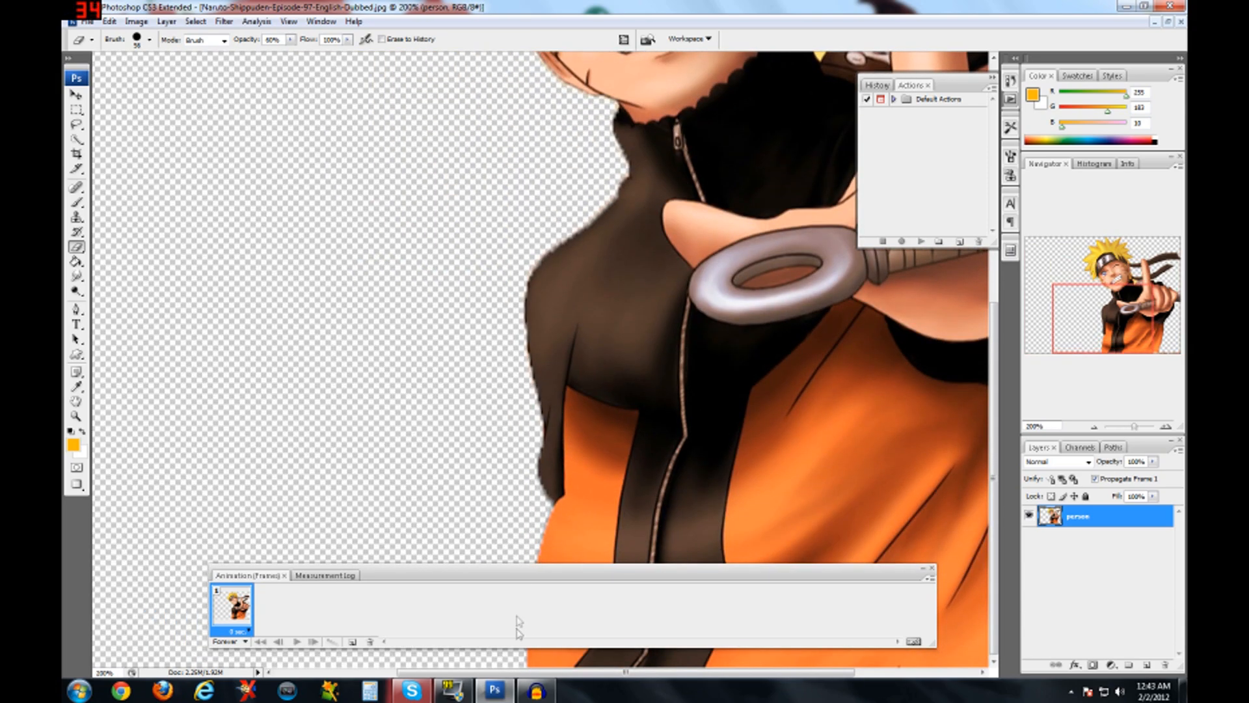
drag(729, 676, 914, 678)
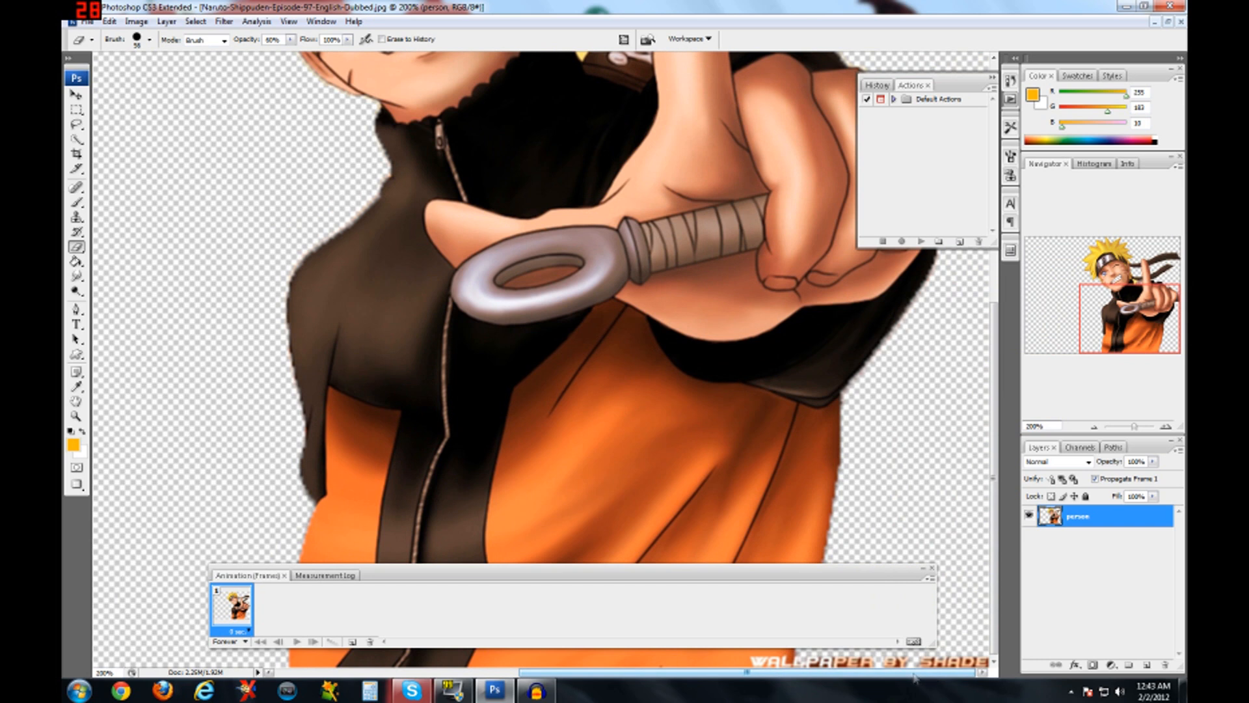
drag(810, 579, 710, 526)
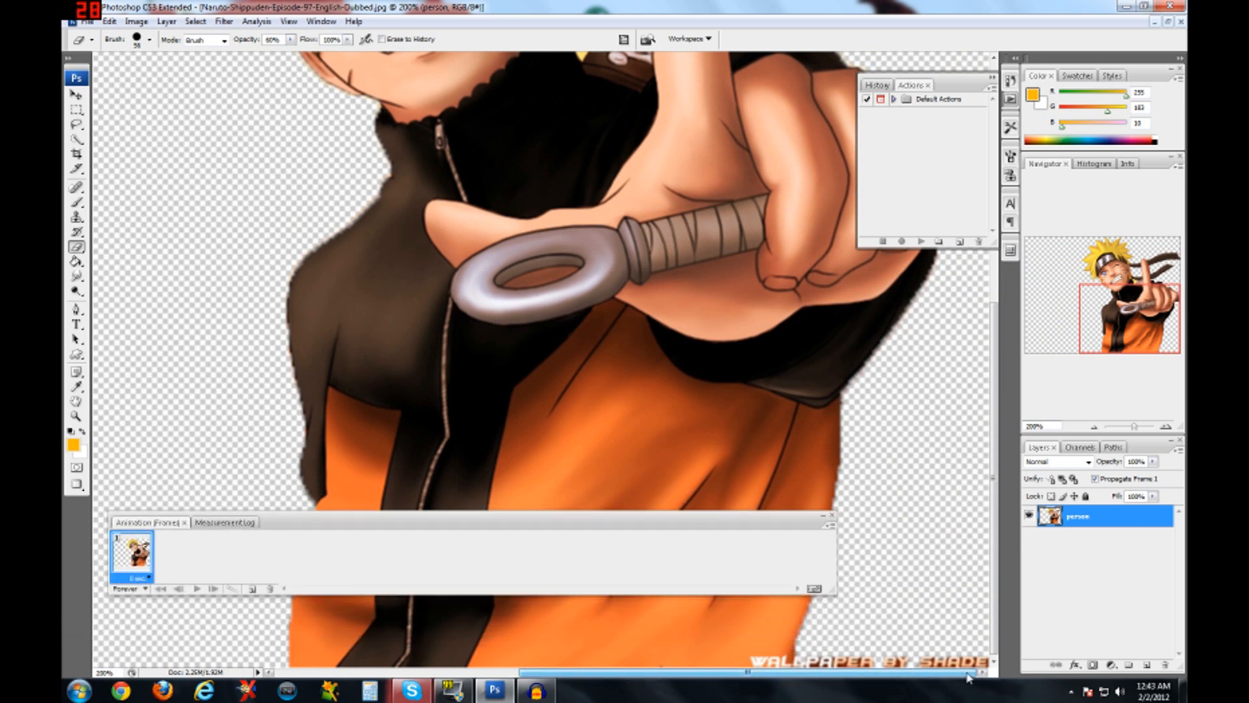
mouse_move(833, 656)
mouse_down()
mouse_move(846, 658)
mouse_move(816, 658)
mouse_move(989, 647)
mouse_move(826, 655)
mouse_move(953, 663)
mouse_move(892, 678)
mouse_up()
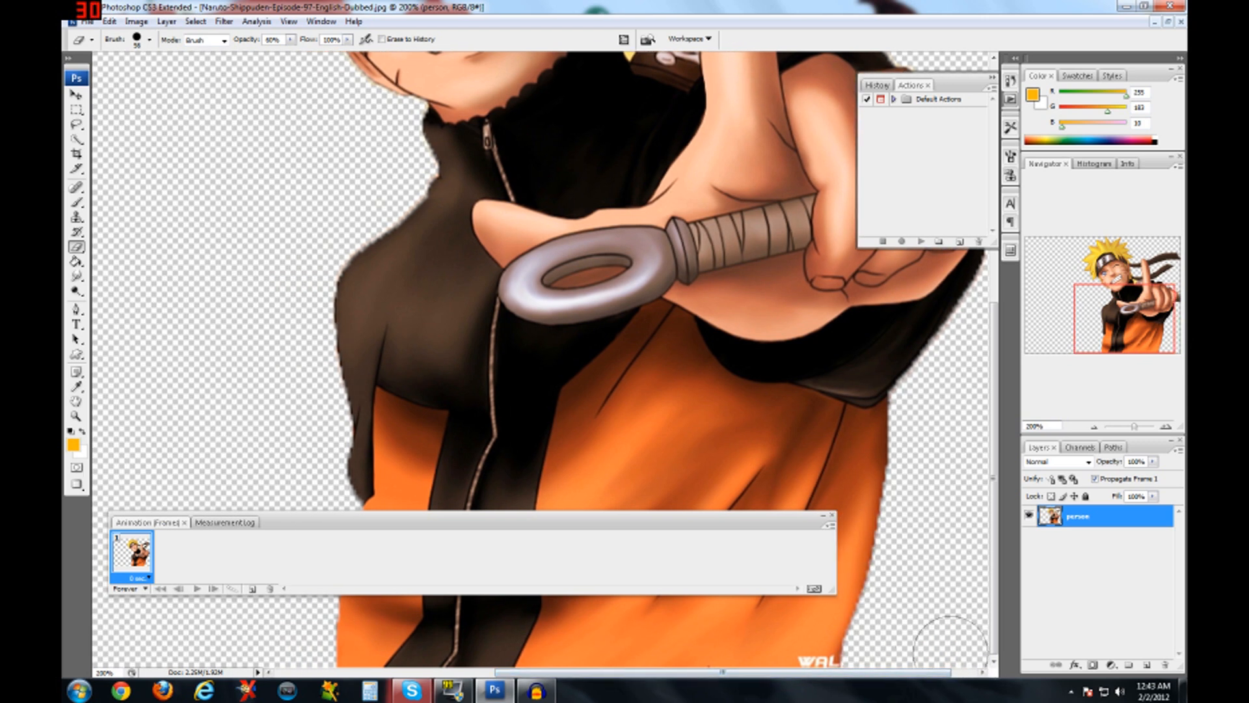
key(ctrl+minus)
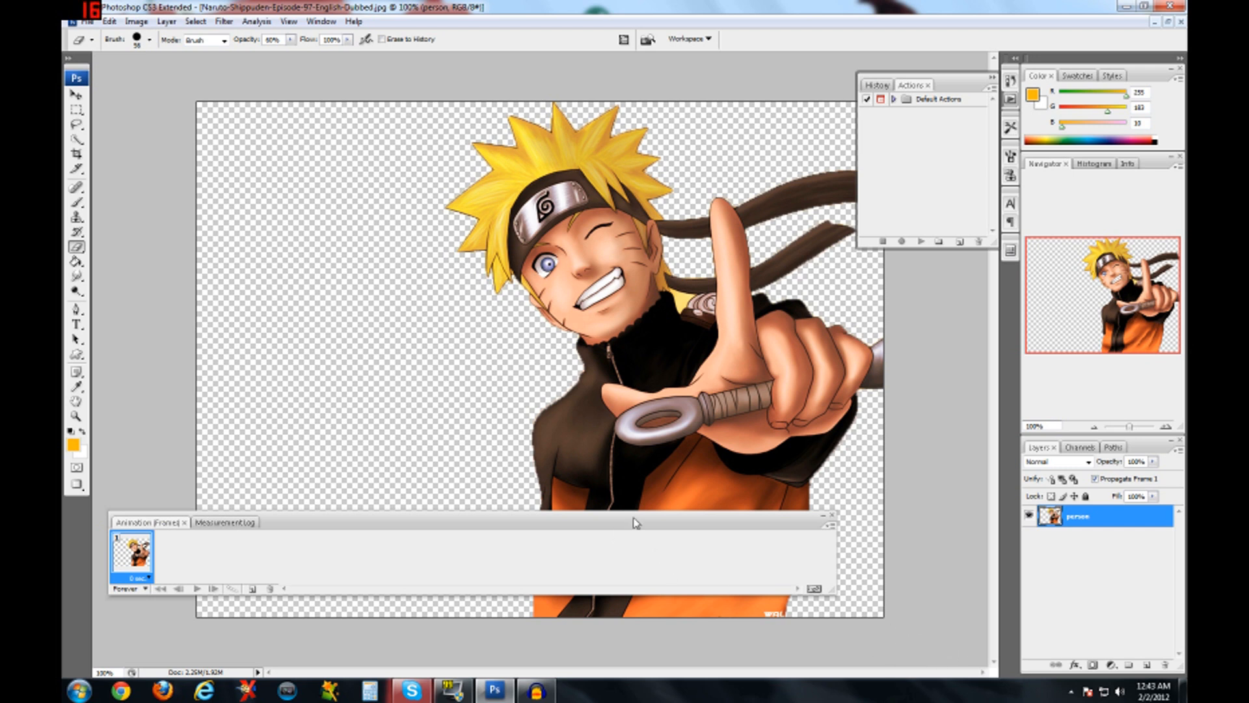
key(ctrl+minus)
drag(635, 522, 730, 569)
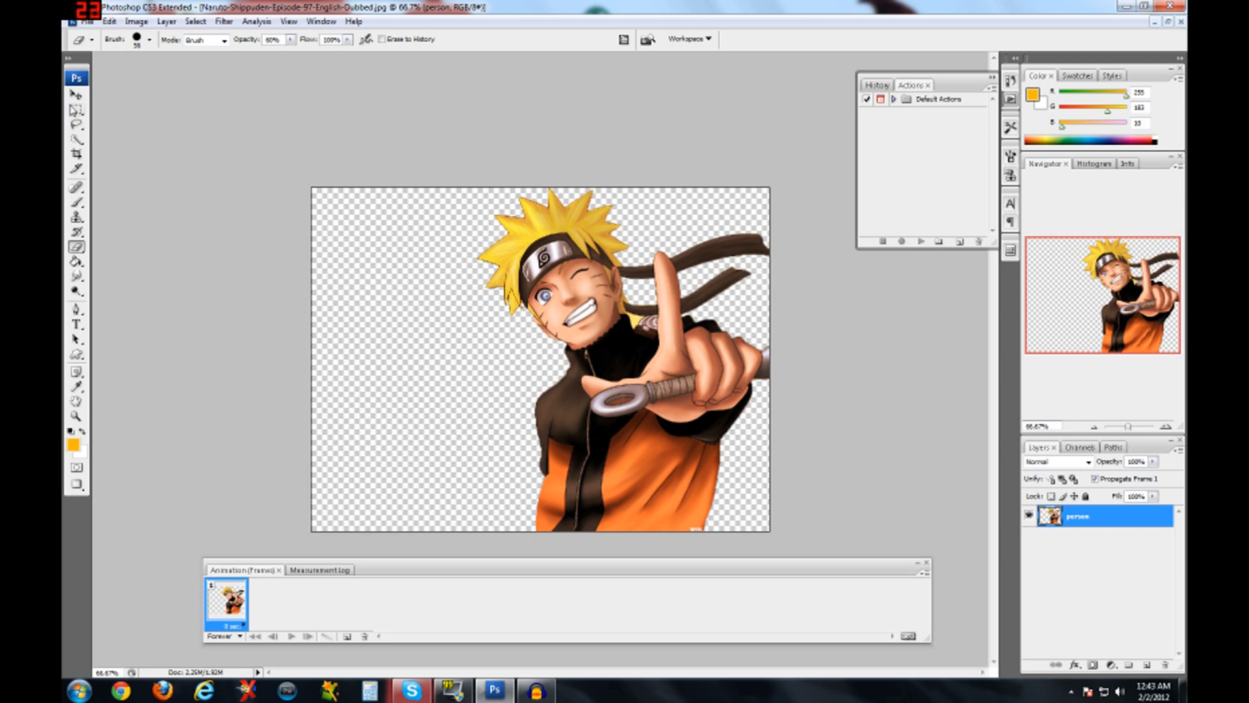
Select the whole cut-out character with a rectangular marquee and switch to the Move tool.
click(77, 110)
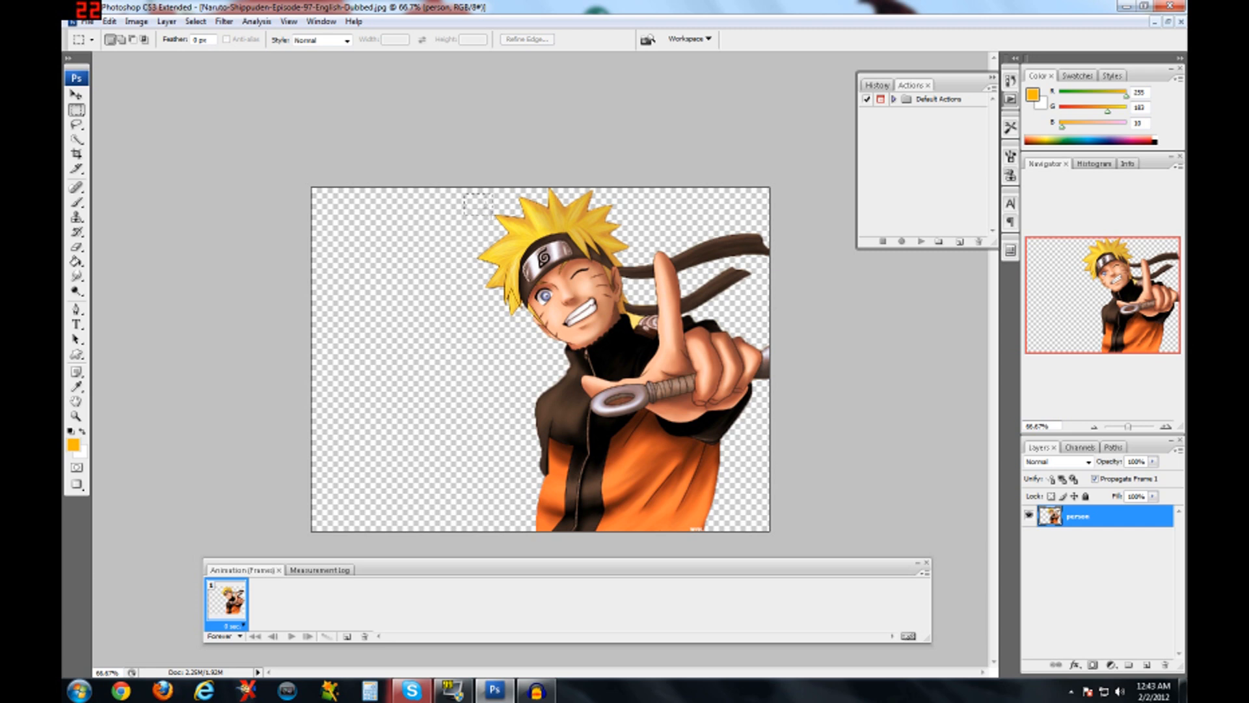
drag(526, 246, 816, 544)
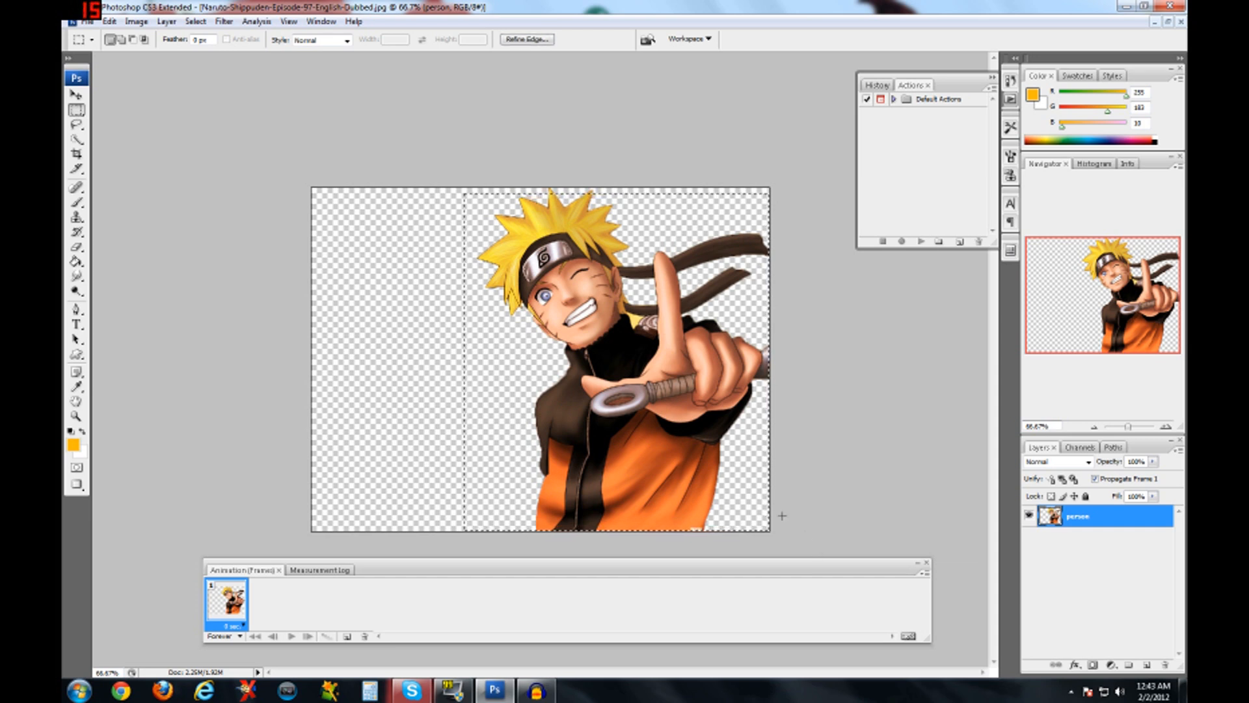
key(v)
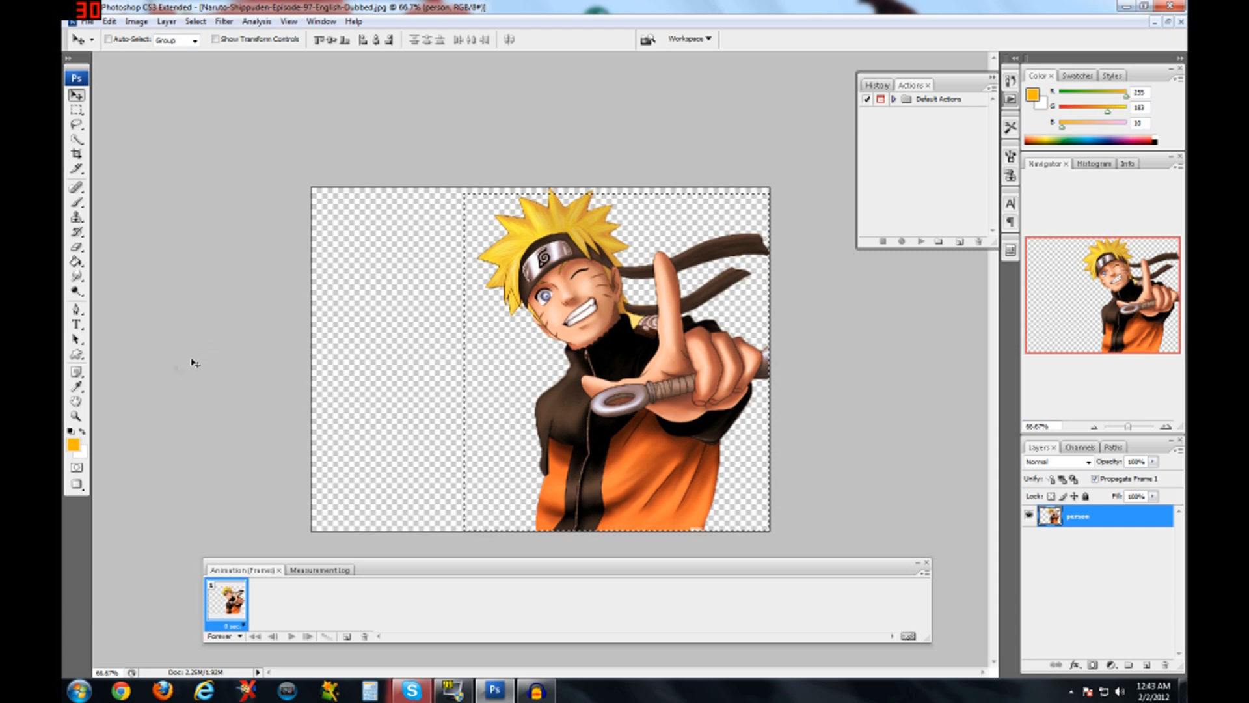
Arrange the Naruto and Abstract-Design documents as overlapping floating windows, with the Naruto document in front.
click(1168, 23)
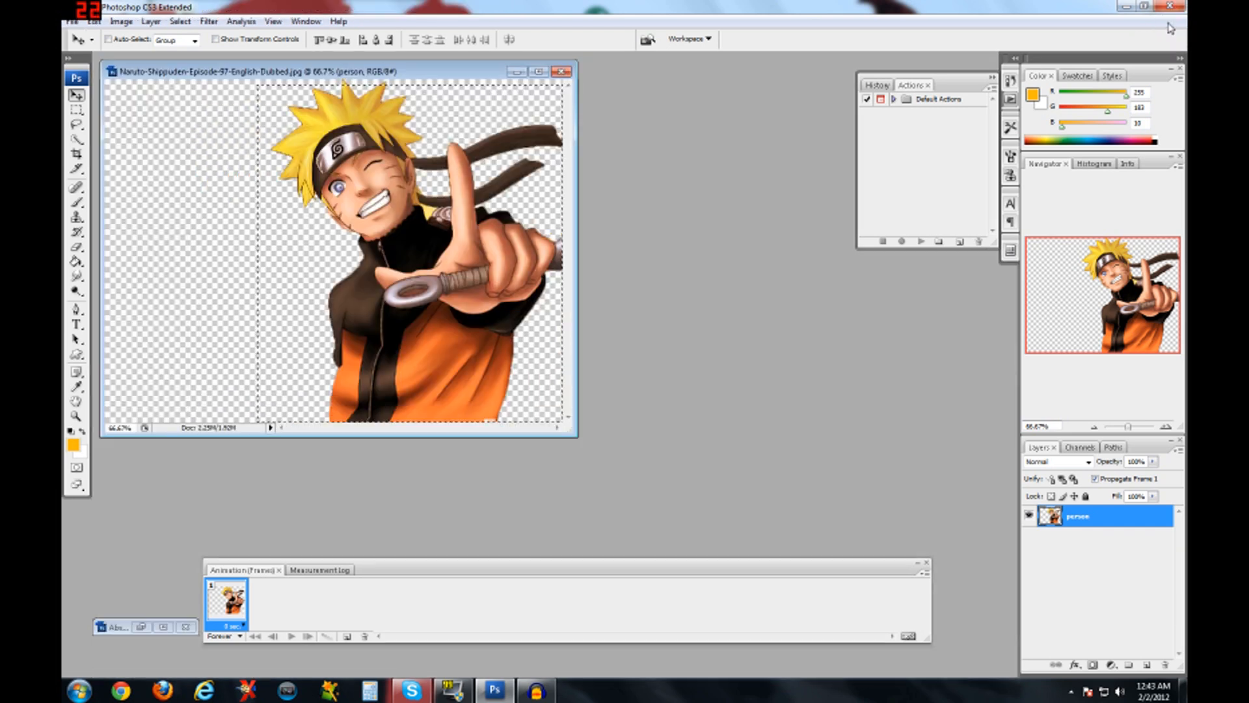
click(163, 627)
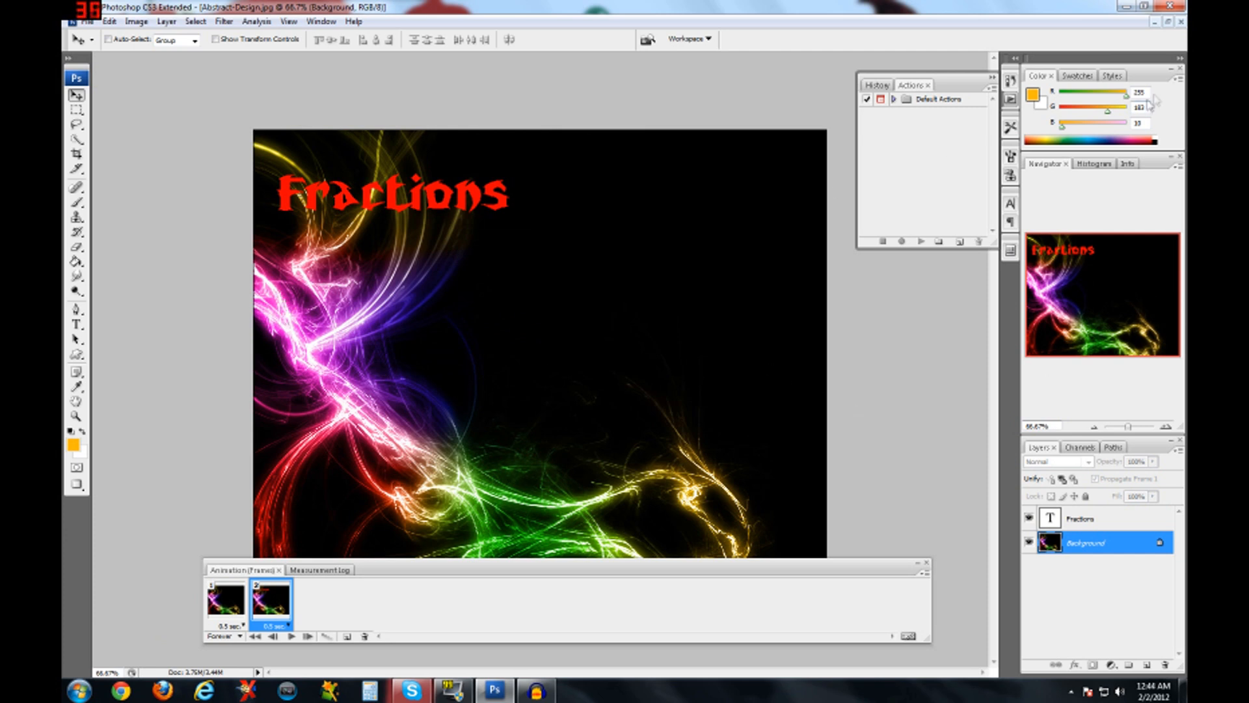
click(1168, 22)
drag(527, 72, 678, 112)
click(400, 73)
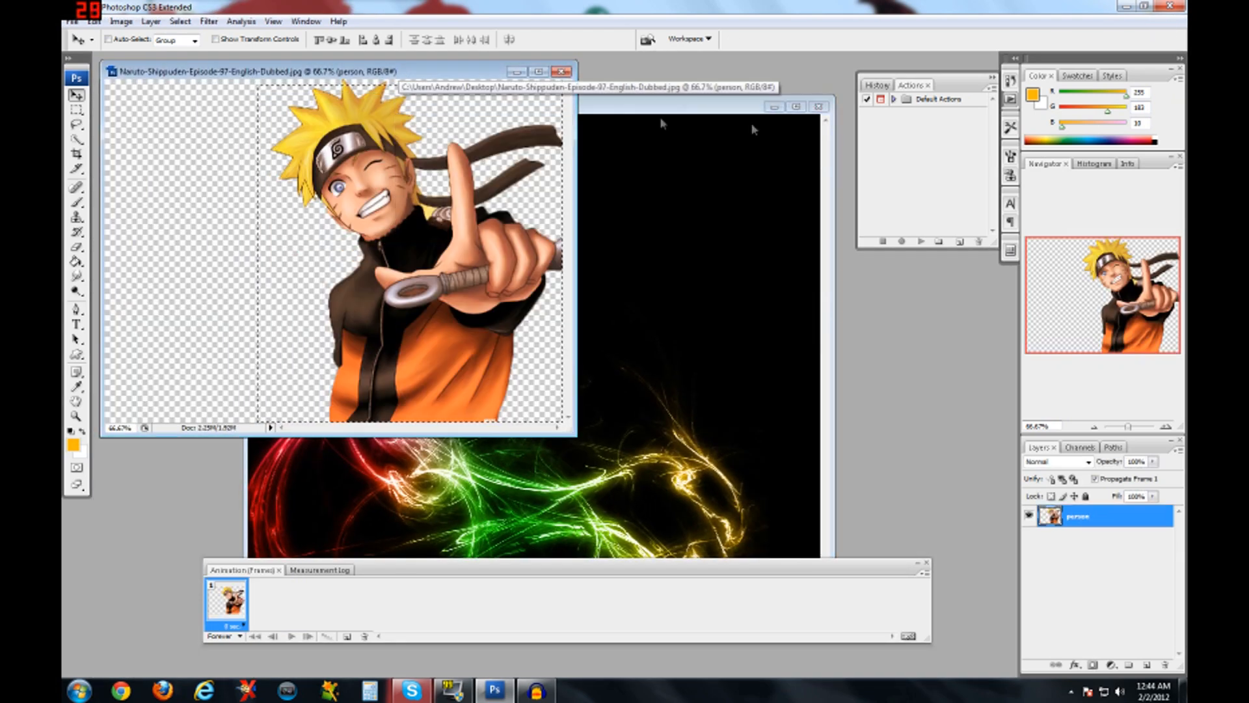
click(692, 108)
click(368, 71)
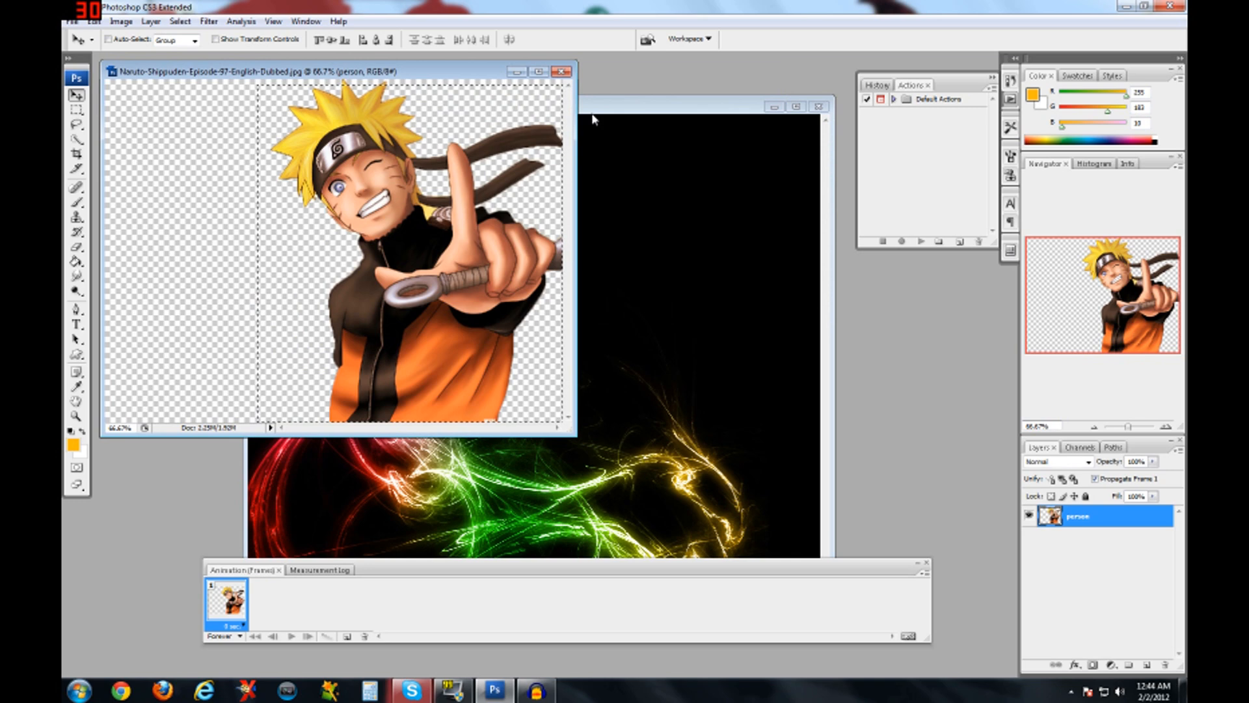
Move the selected character into the Abstract-Design document, maximize that document, and position the character against the right edge.
drag(372, 166, 589, 279)
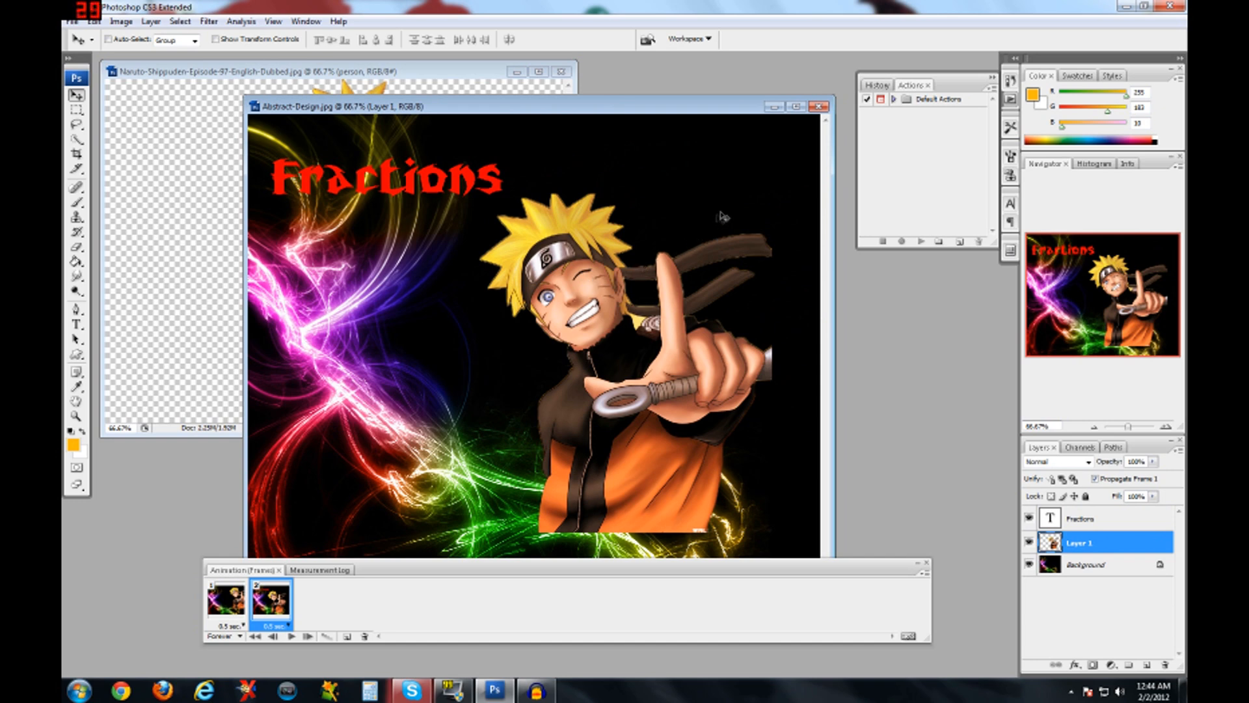
click(796, 106)
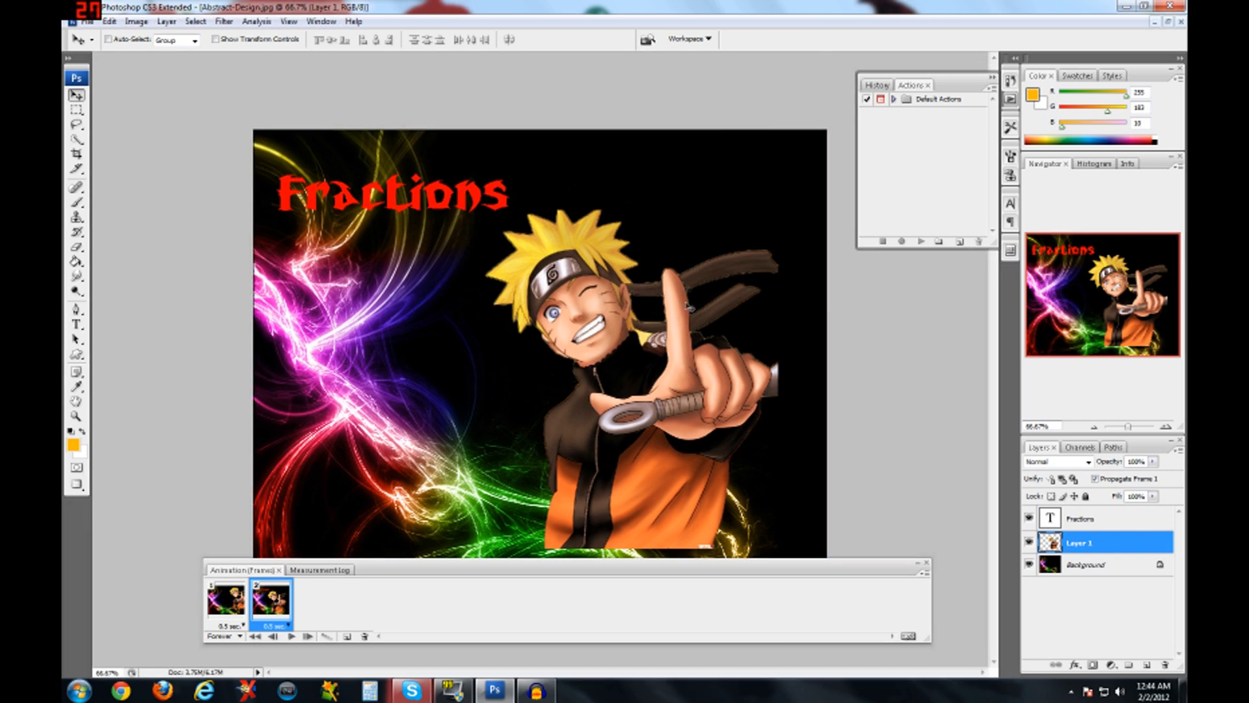
drag(651, 405, 706, 420)
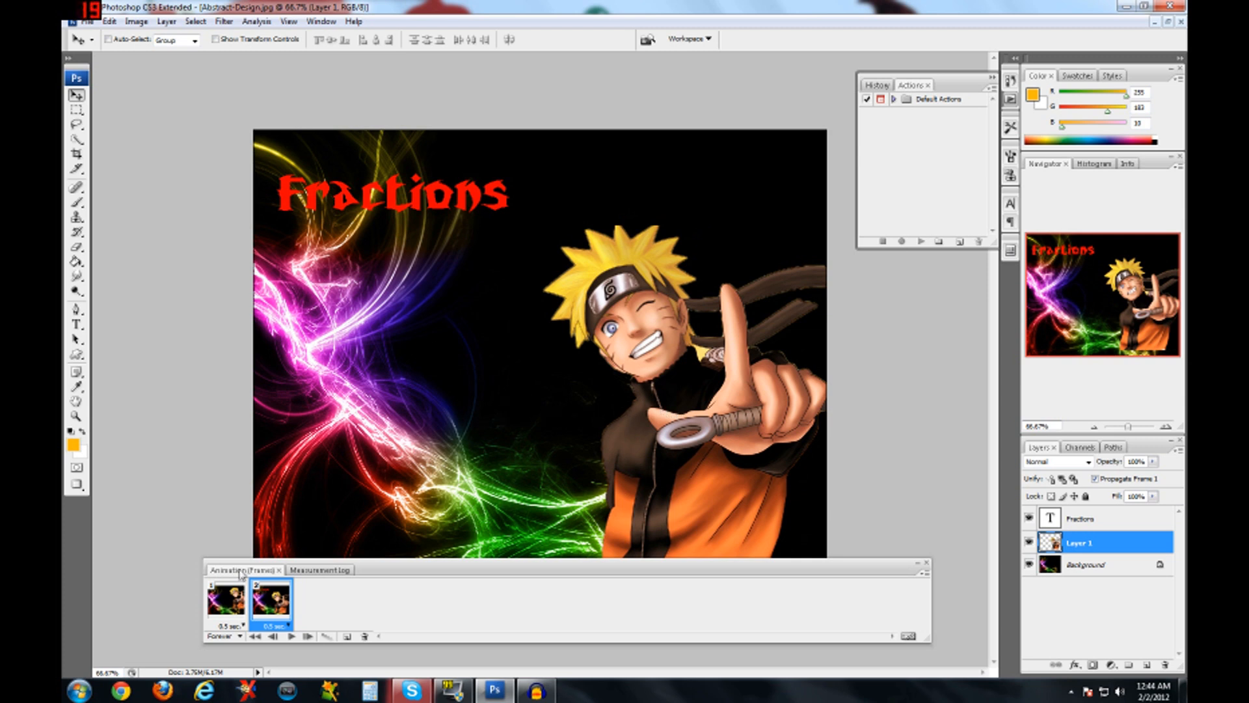
Hide the character layer, Layer 1, in animation frame 1.
click(225, 602)
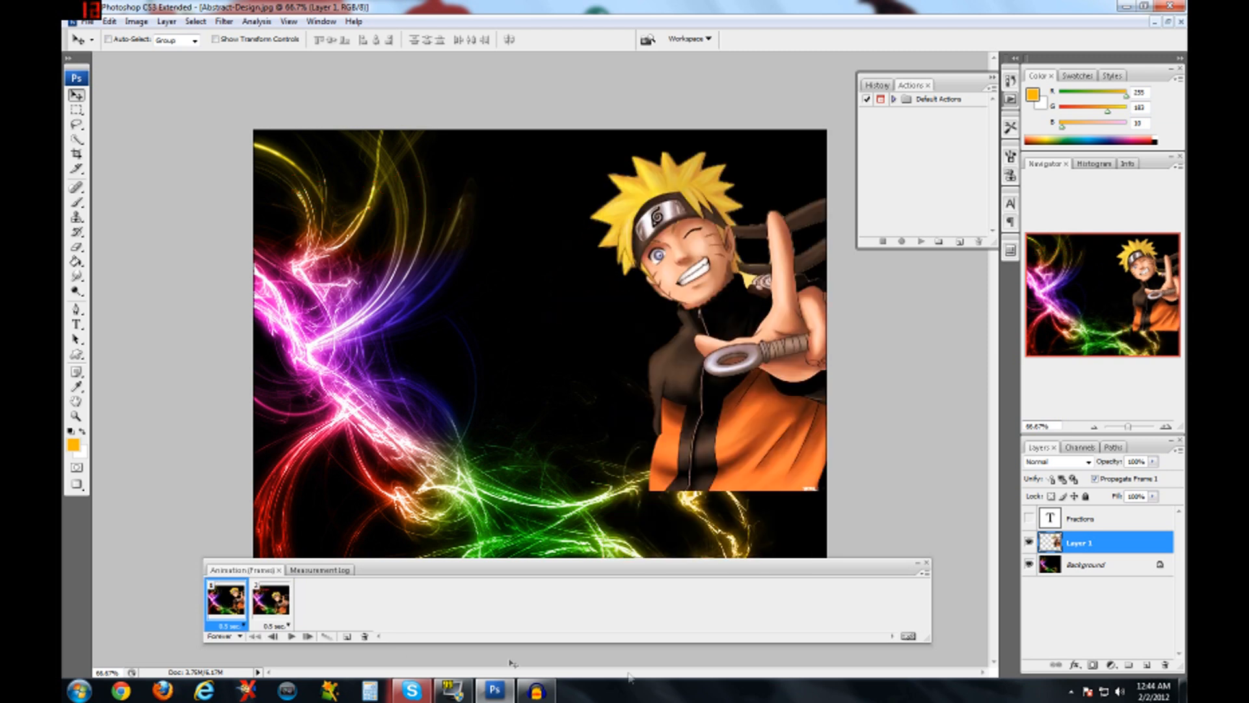
click(1029, 542)
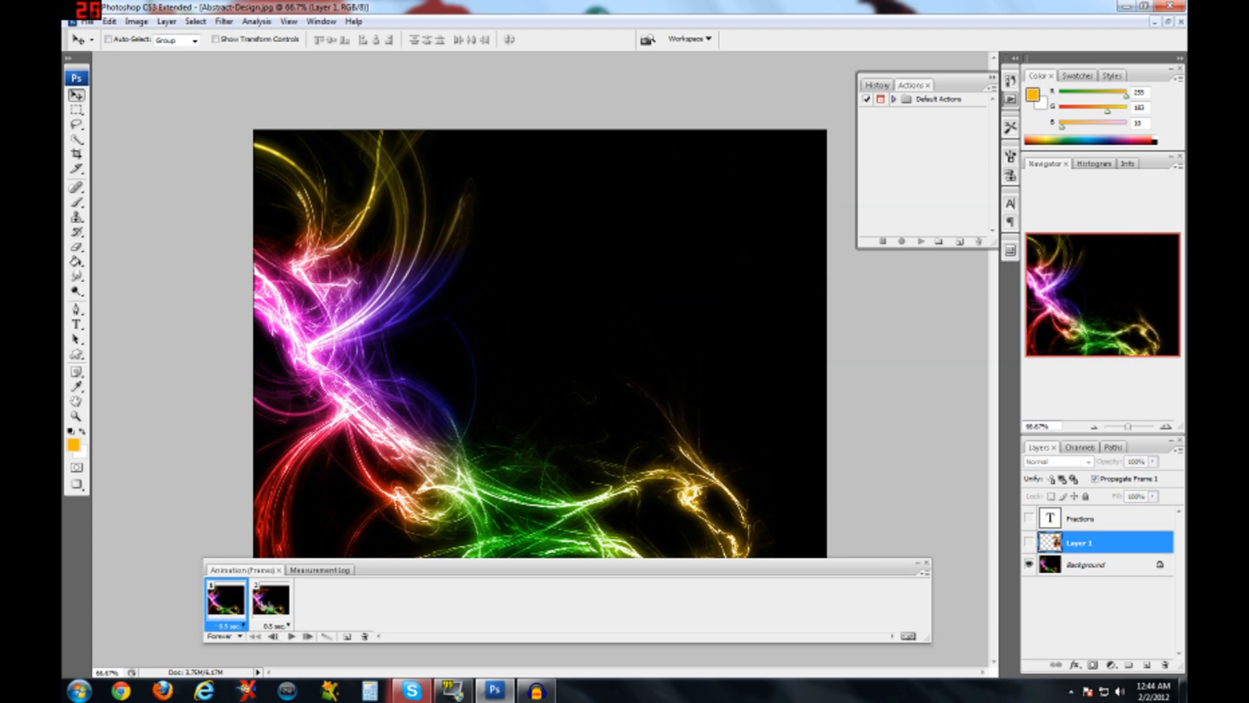
Make the character layer, Layer 1, visible in animation frame 2.
click(271, 602)
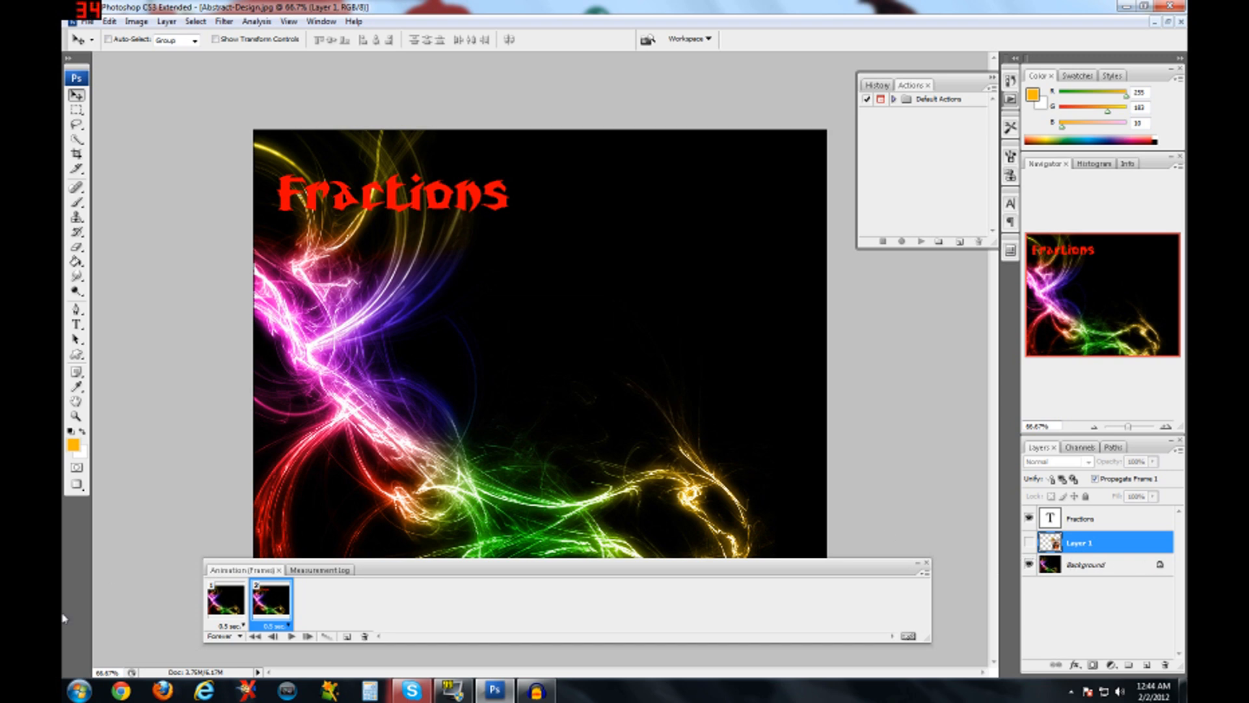
click(222, 602)
click(272, 610)
click(1028, 543)
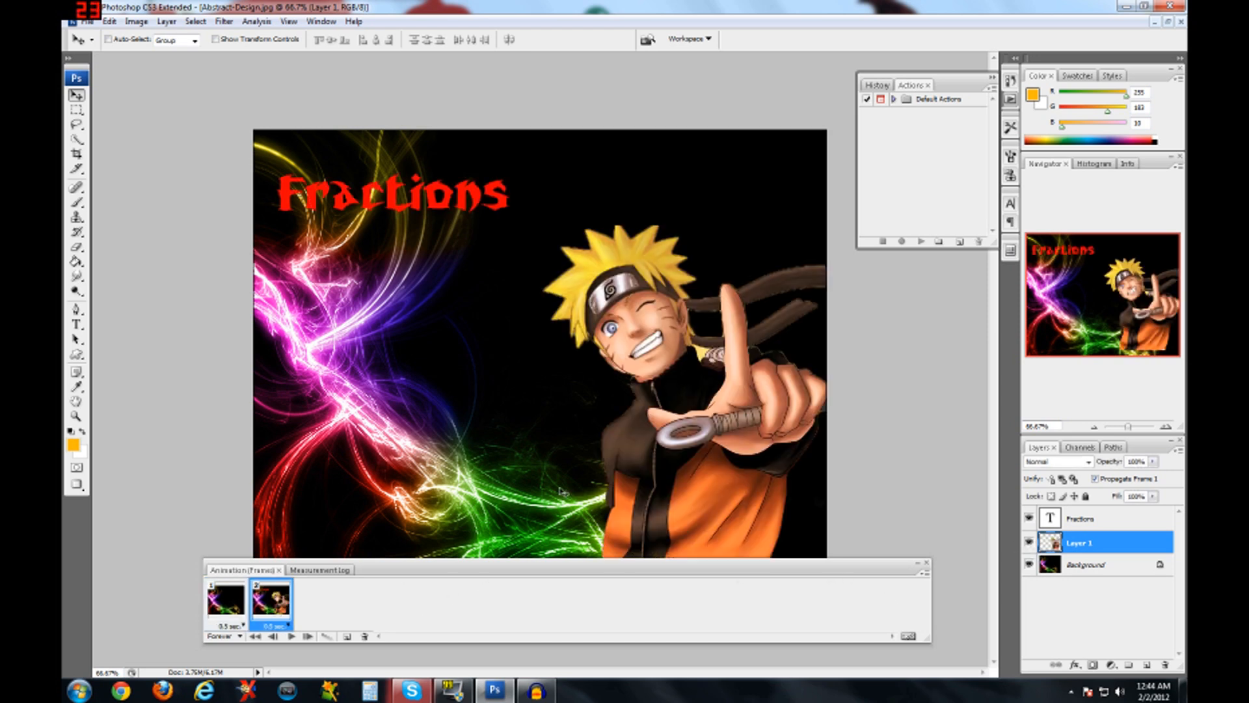
Compare animation frames 1 and 2 by switching back and forth between them.
click(227, 602)
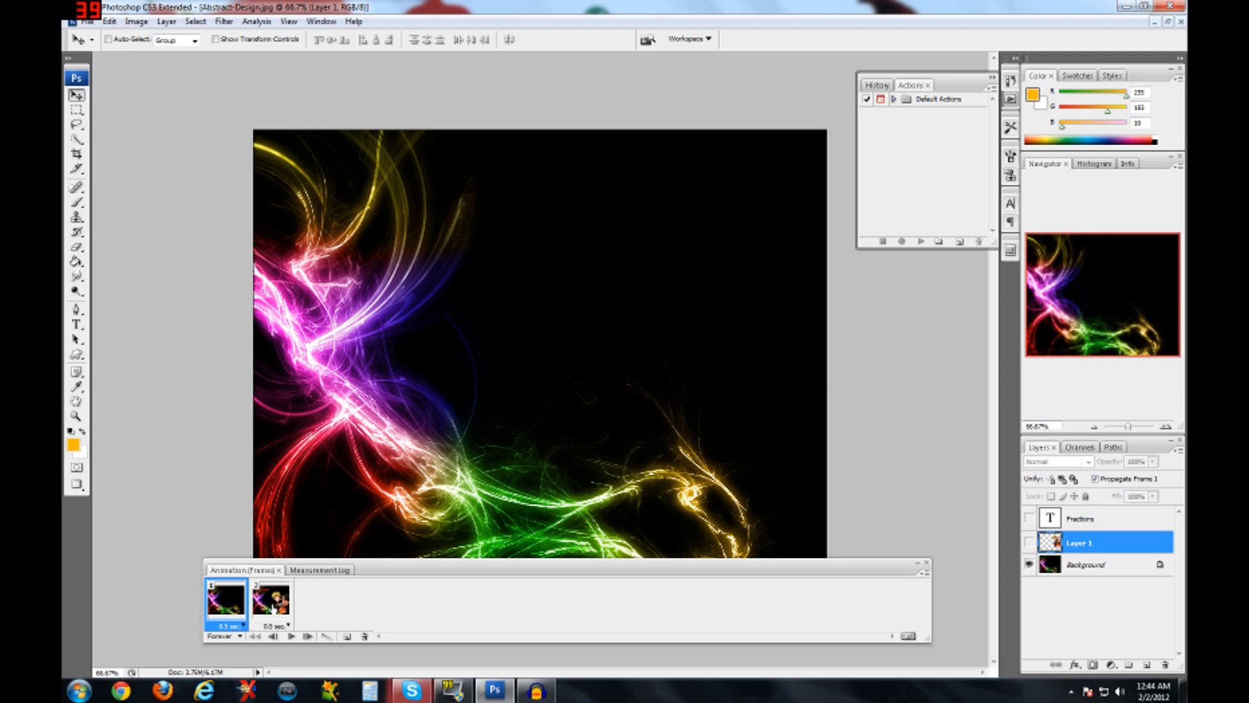
click(271, 609)
click(249, 603)
click(275, 603)
click(254, 616)
click(276, 611)
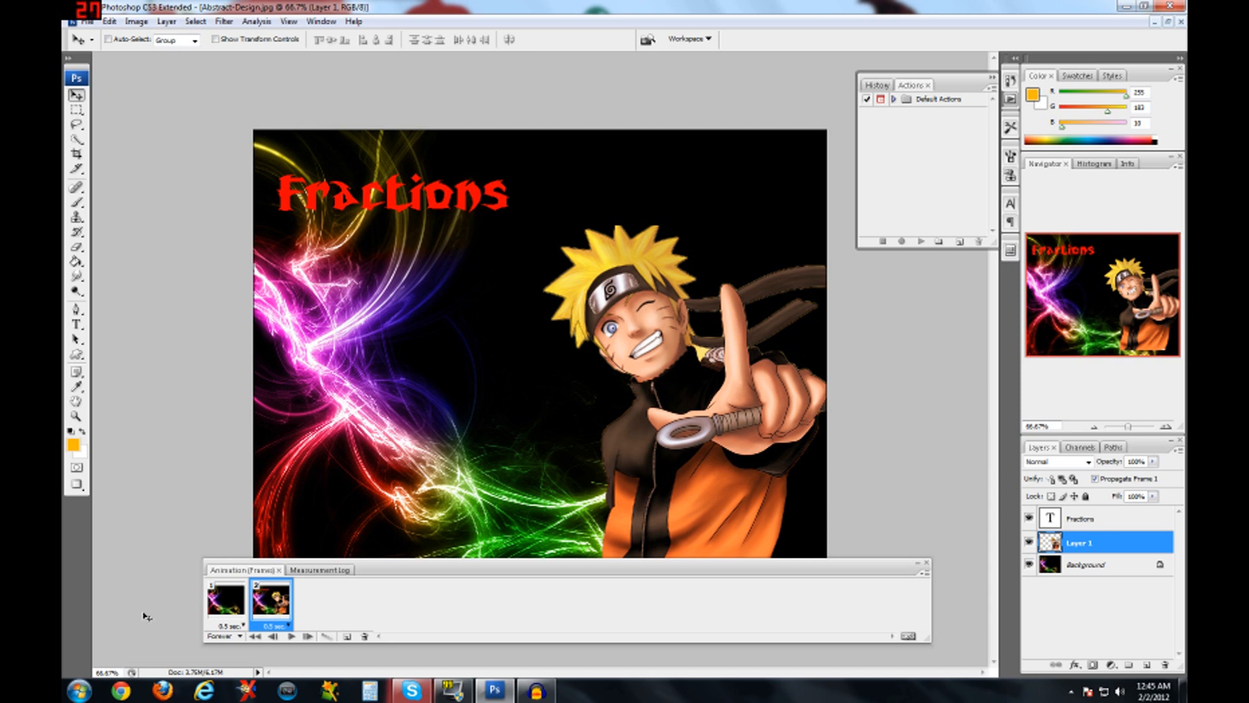
click(227, 612)
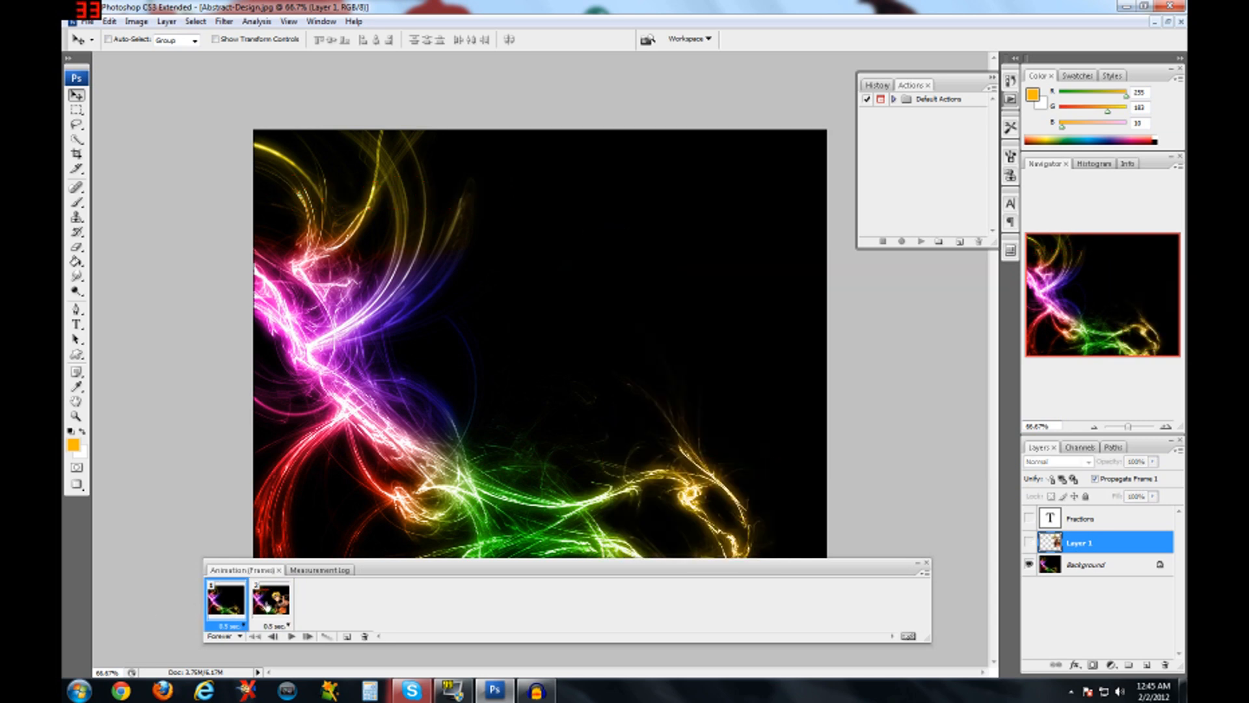
click(267, 607)
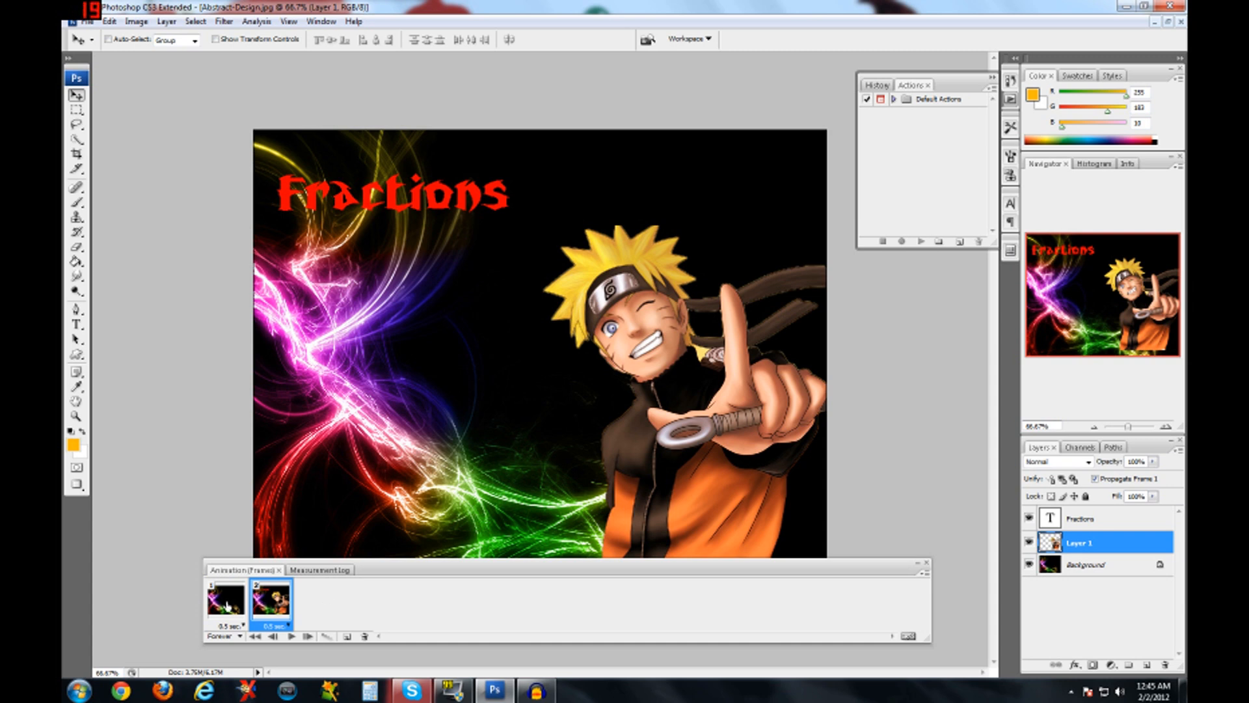
click(228, 607)
click(260, 604)
click(216, 601)
click(264, 604)
Set the Fractions text layer's opacity to 20% in animation frame 2.
click(1080, 518)
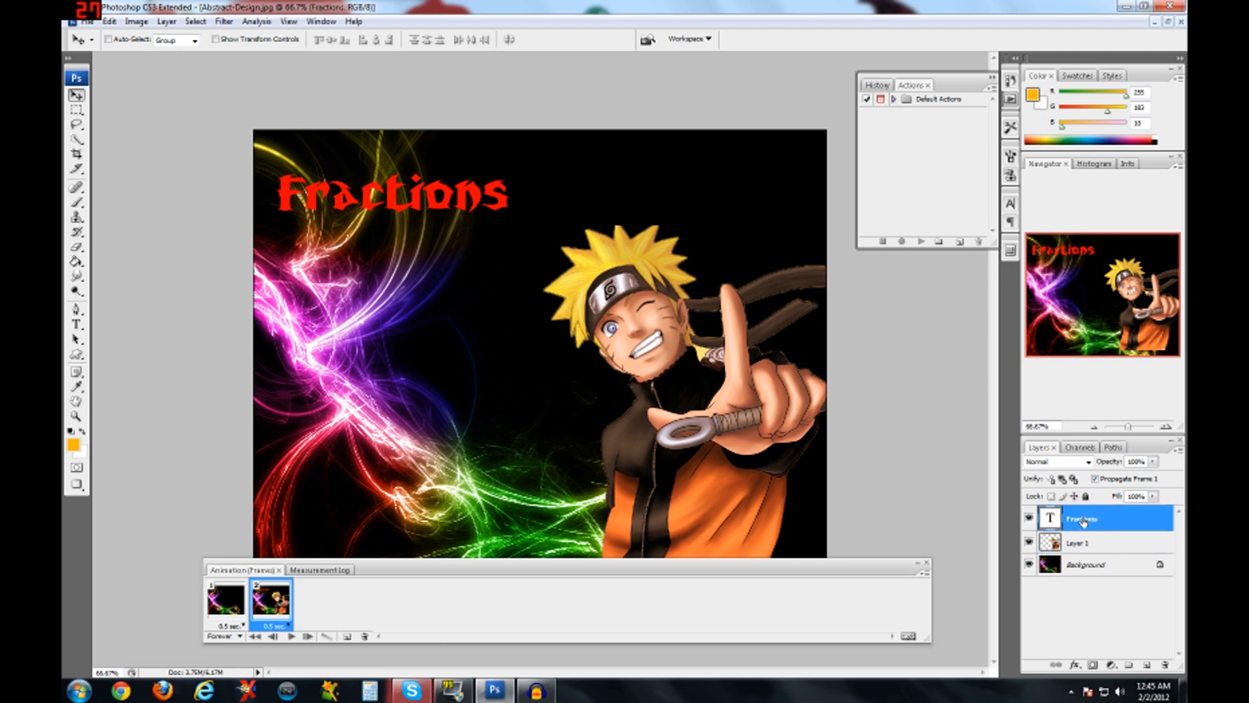
click(1091, 548)
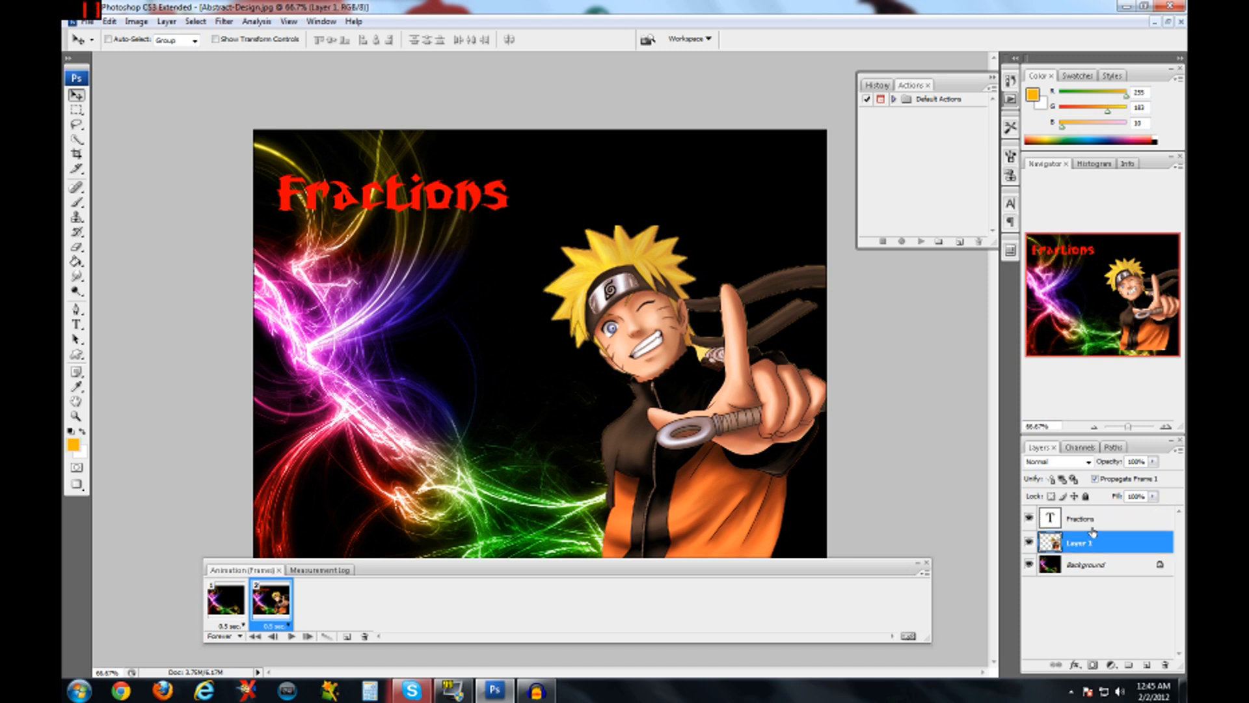
click(1092, 529)
click(1091, 547)
click(1098, 530)
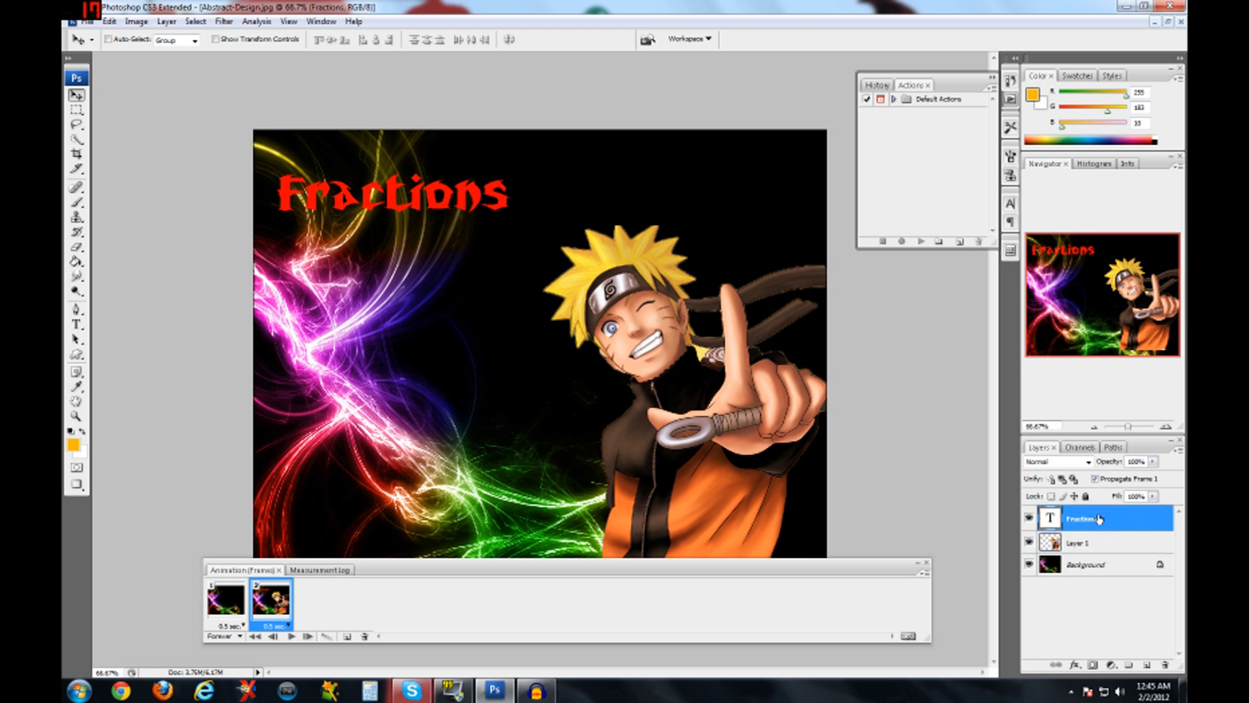
click(1153, 461)
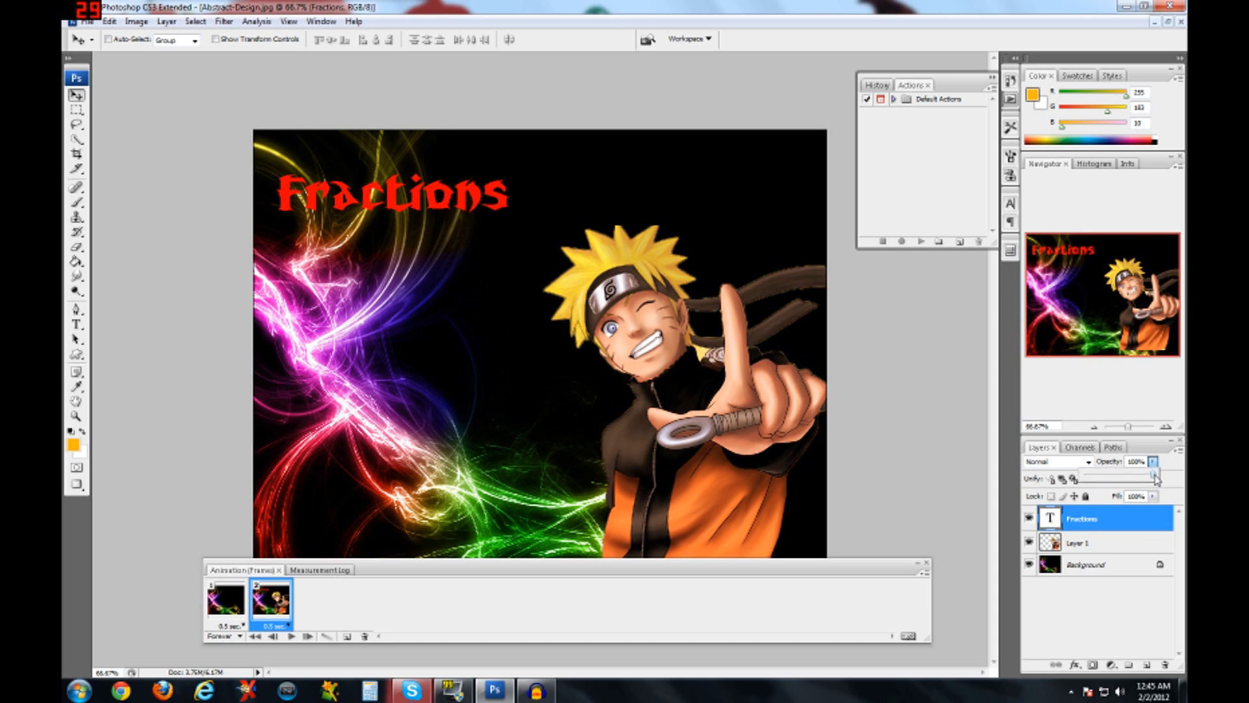
drag(1155, 479, 1099, 480)
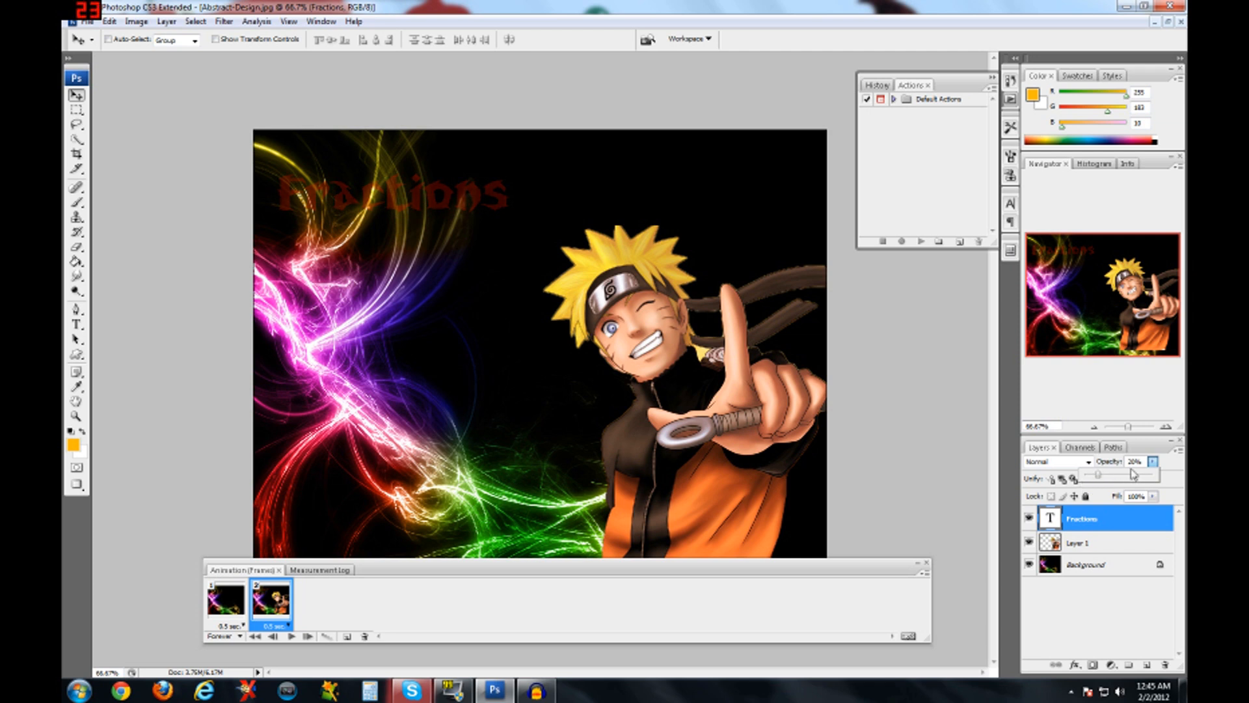
click(1152, 461)
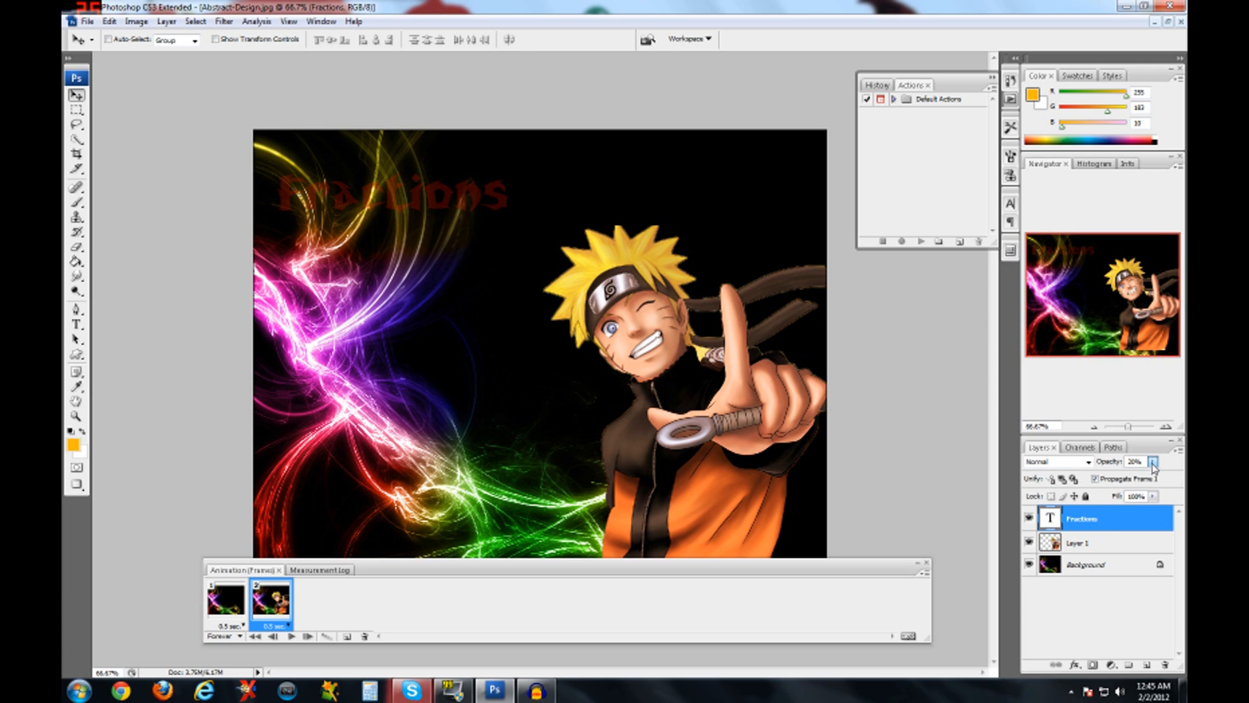
Duplicate frame 2 as frame 3 and set the Fractions layer's opacity to 40% there.
click(346, 637)
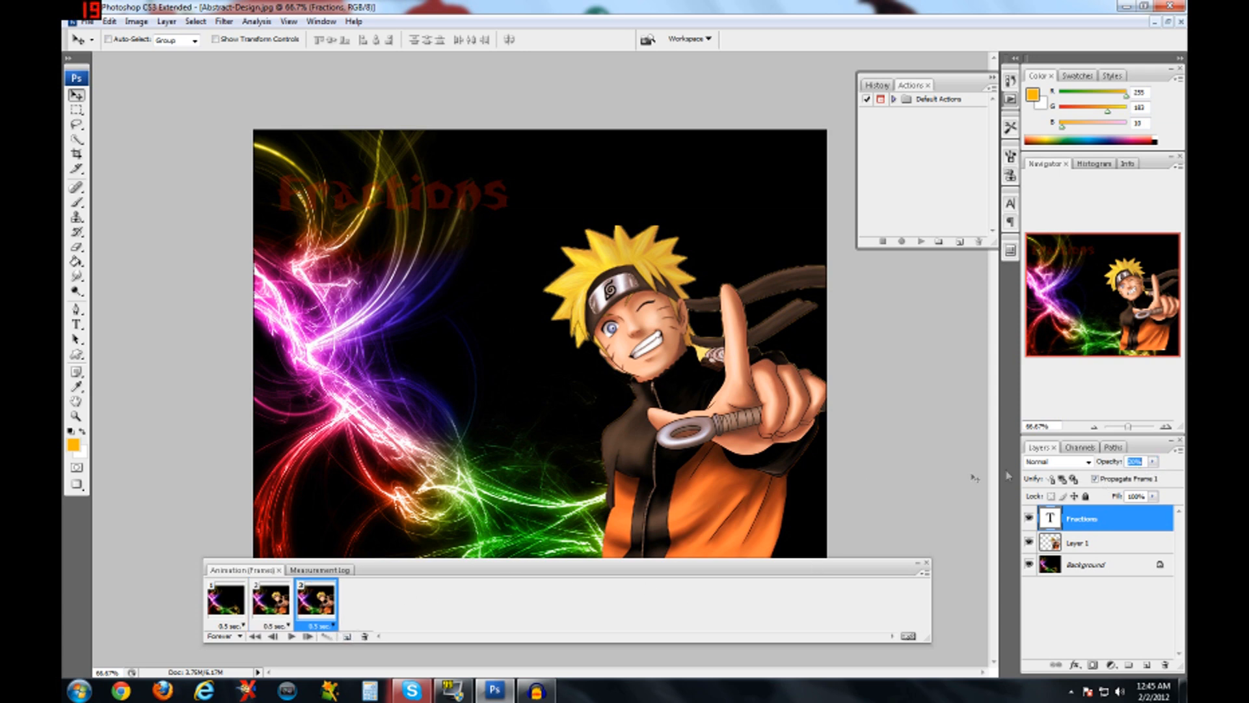
click(1152, 461)
drag(1110, 484, 1136, 480)
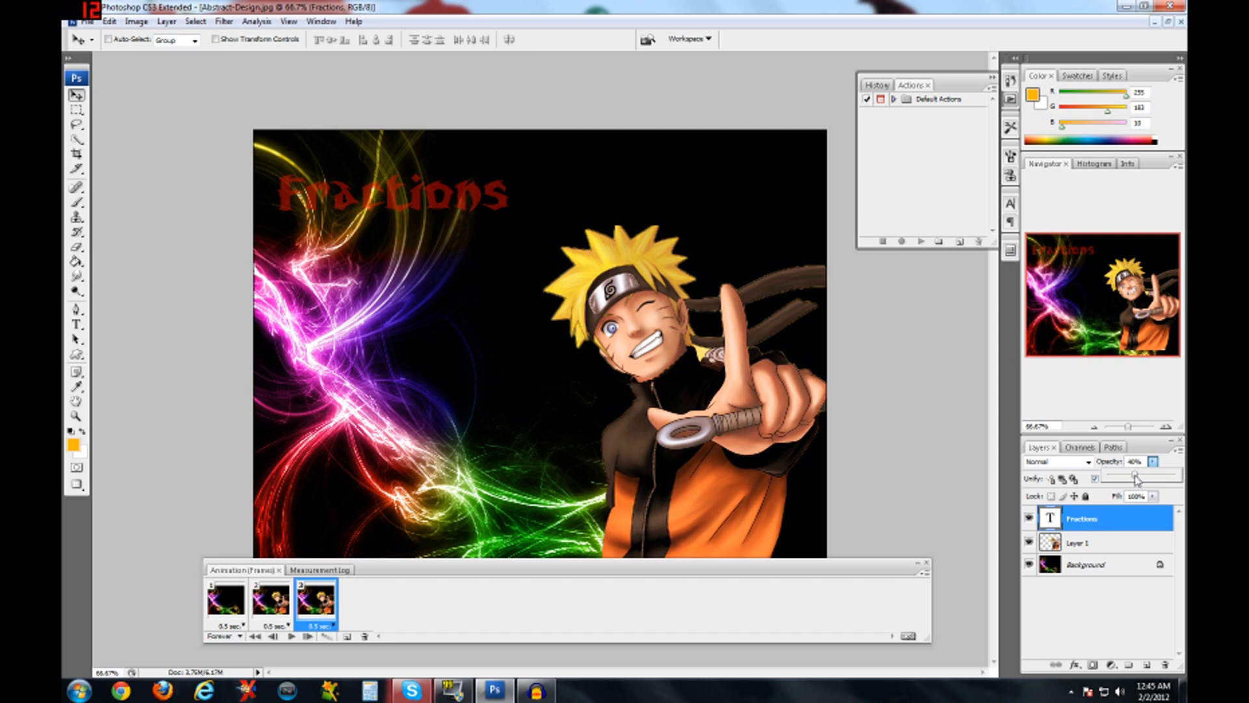
click(1153, 462)
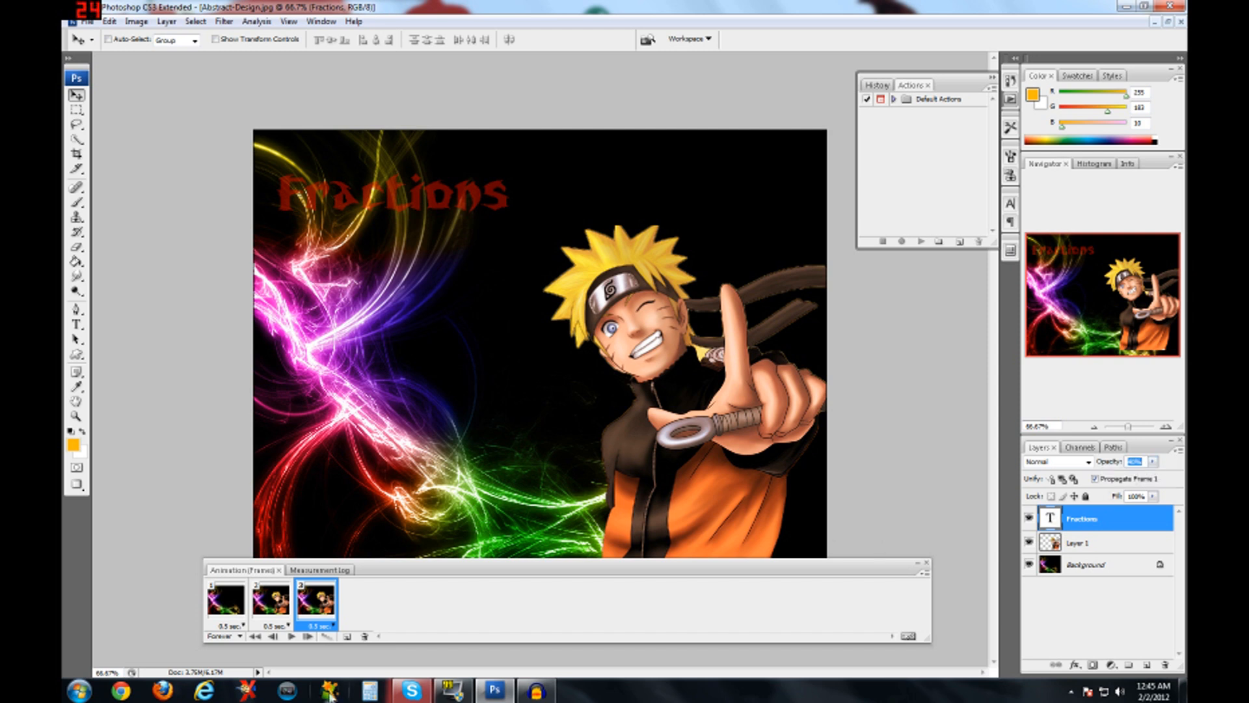
Duplicate frame 3 as frame 4 and raise the Fractions layer's opacity to about 61%.
click(346, 637)
click(1153, 461)
drag(1135, 474, 1152, 477)
click(1161, 464)
Duplicate frame 4 as frame 5 and raise the Fractions layer's opacity to 80%.
click(347, 636)
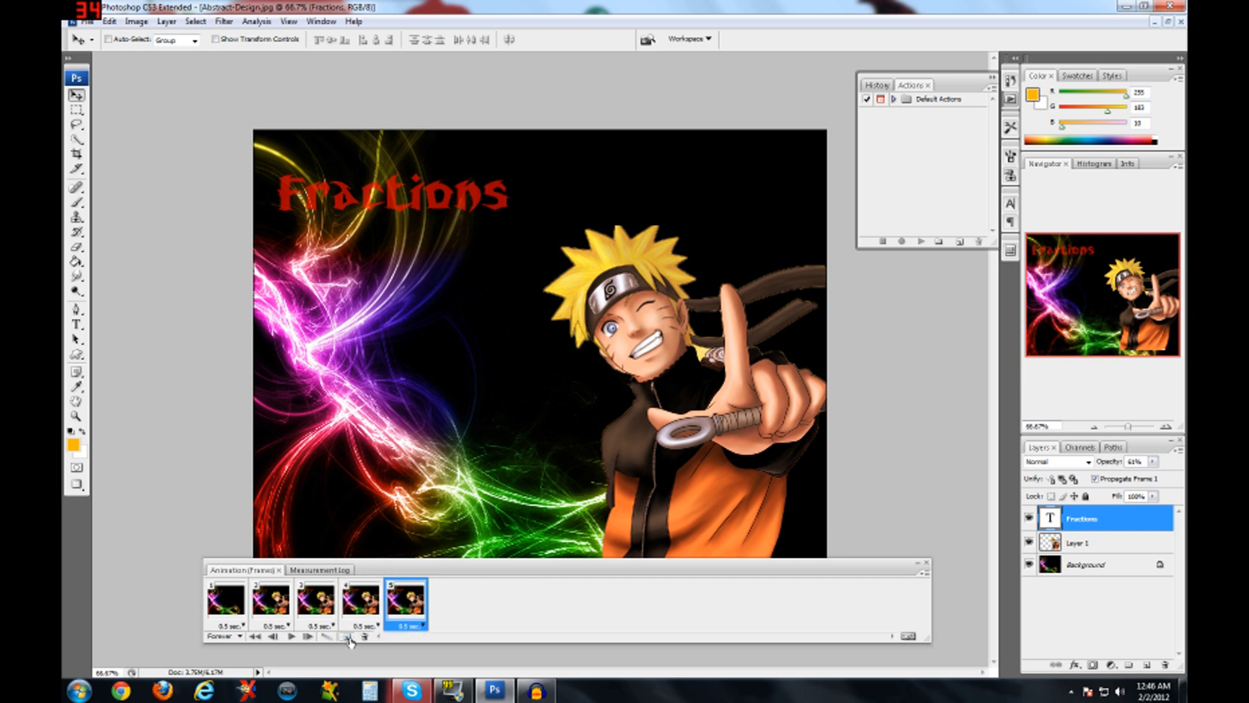
click(1152, 461)
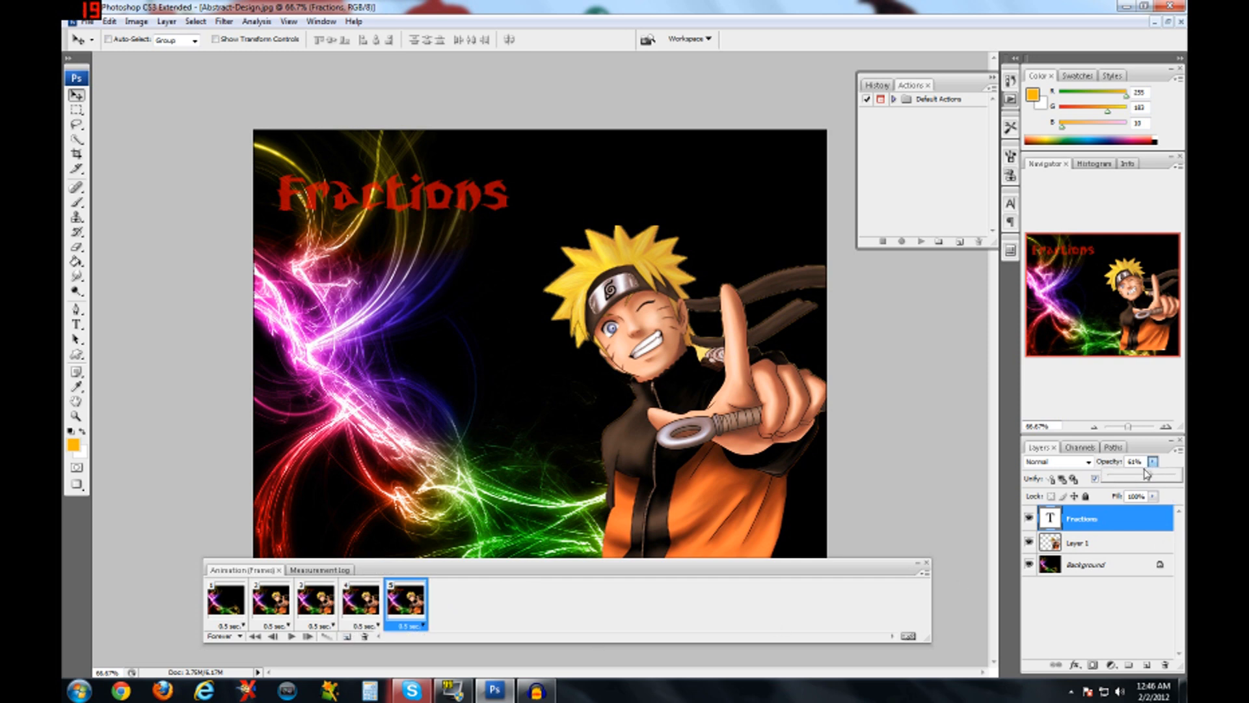
drag(1148, 479, 1164, 480)
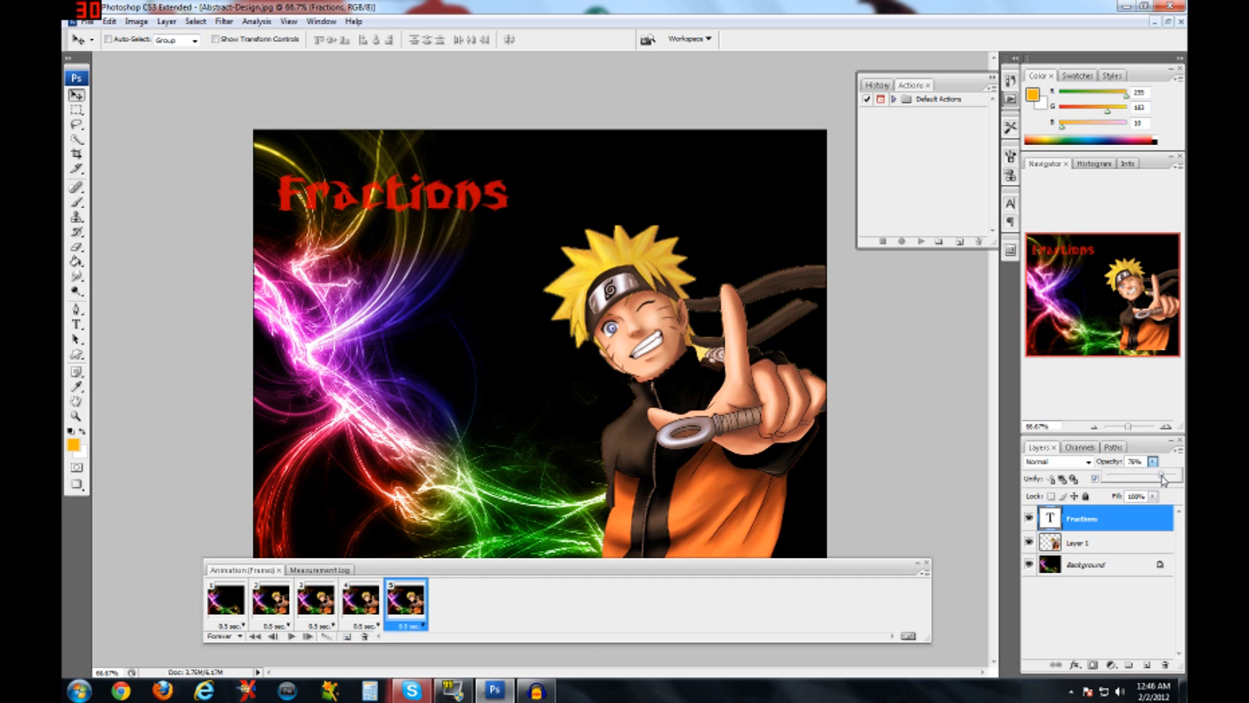
drag(1163, 477, 1162, 477)
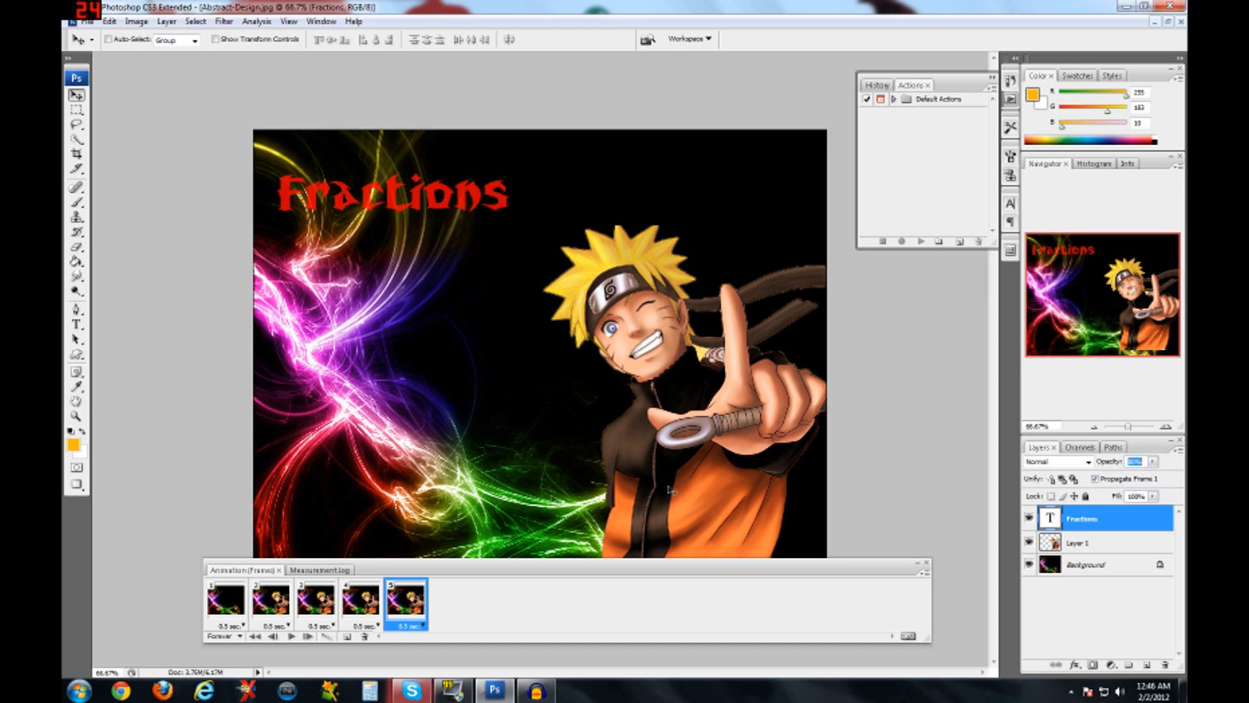
Duplicate frame 5 as frame 6 and restore the Fractions layer's opacity to 100%.
click(345, 641)
click(1152, 462)
drag(1152, 475, 1171, 475)
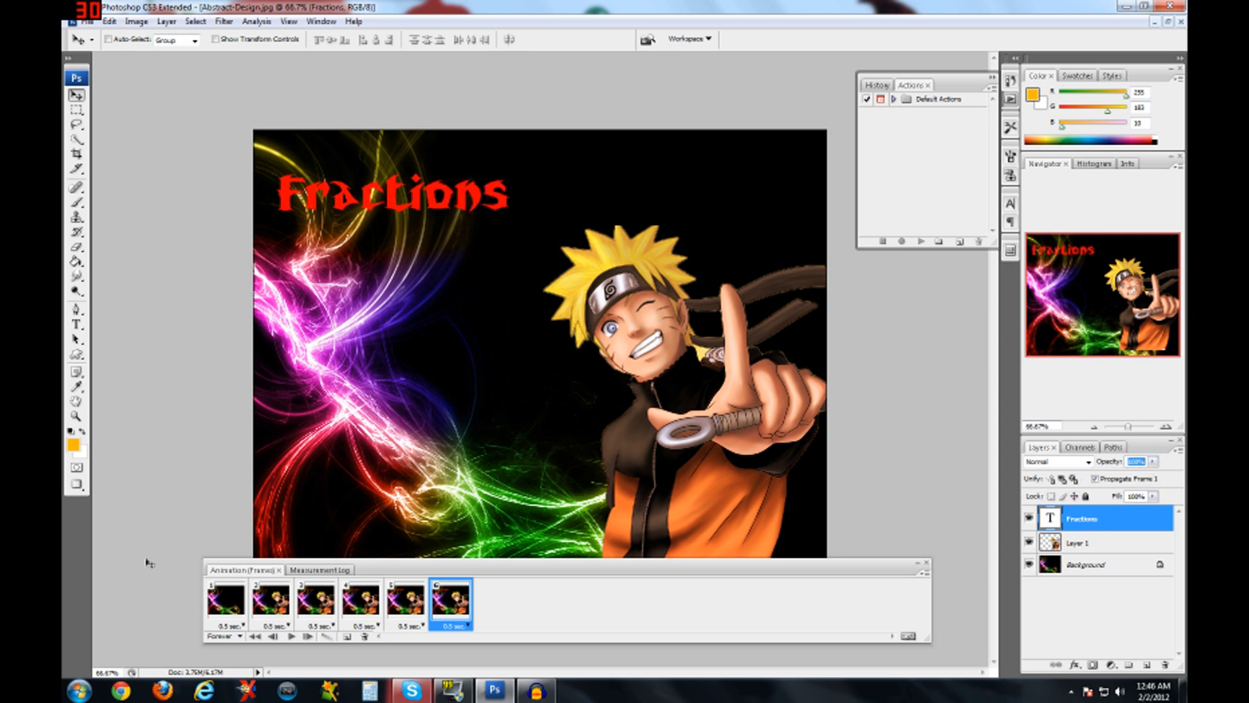
Play the animation from frame 1 to preview the text fade-in, and stop the playback.
click(228, 606)
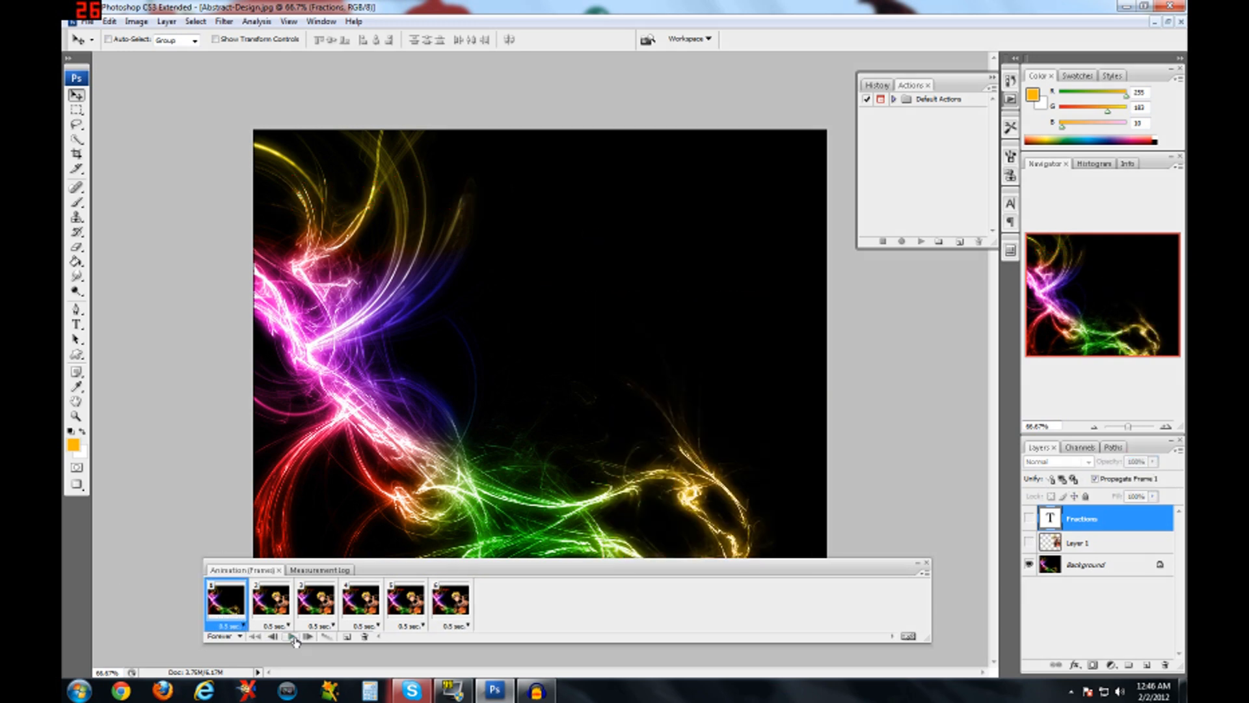
click(293, 637)
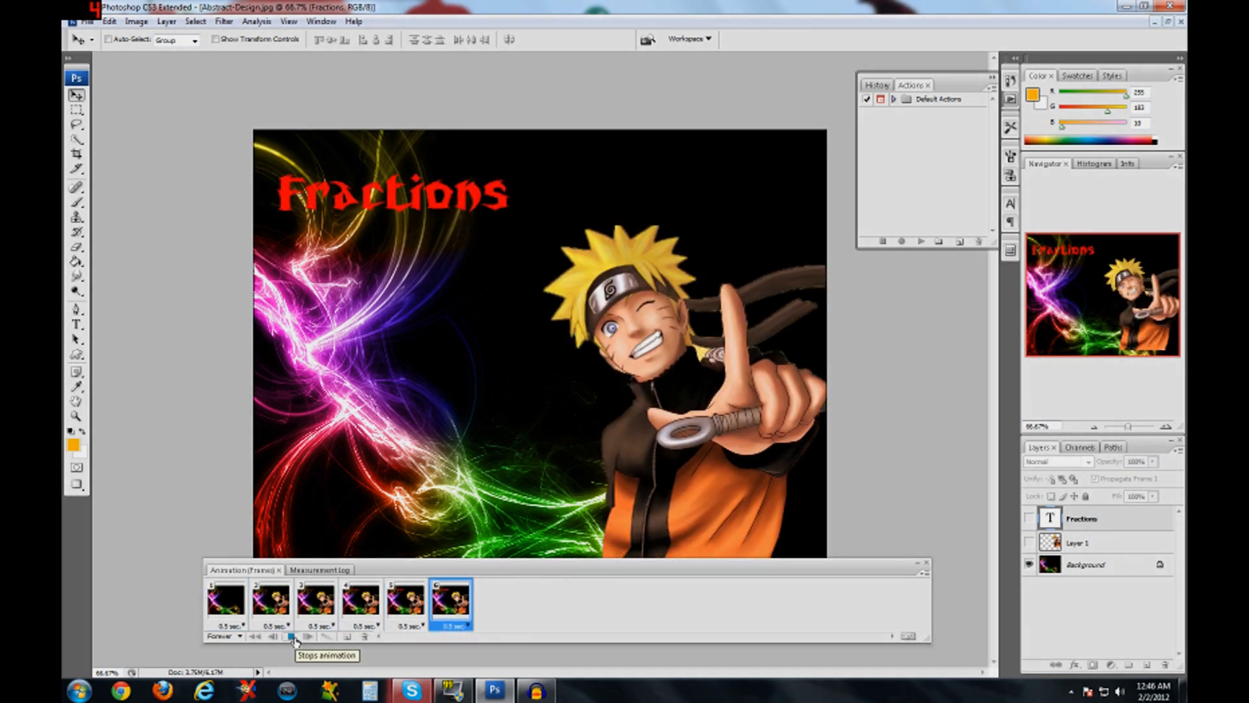
click(293, 637)
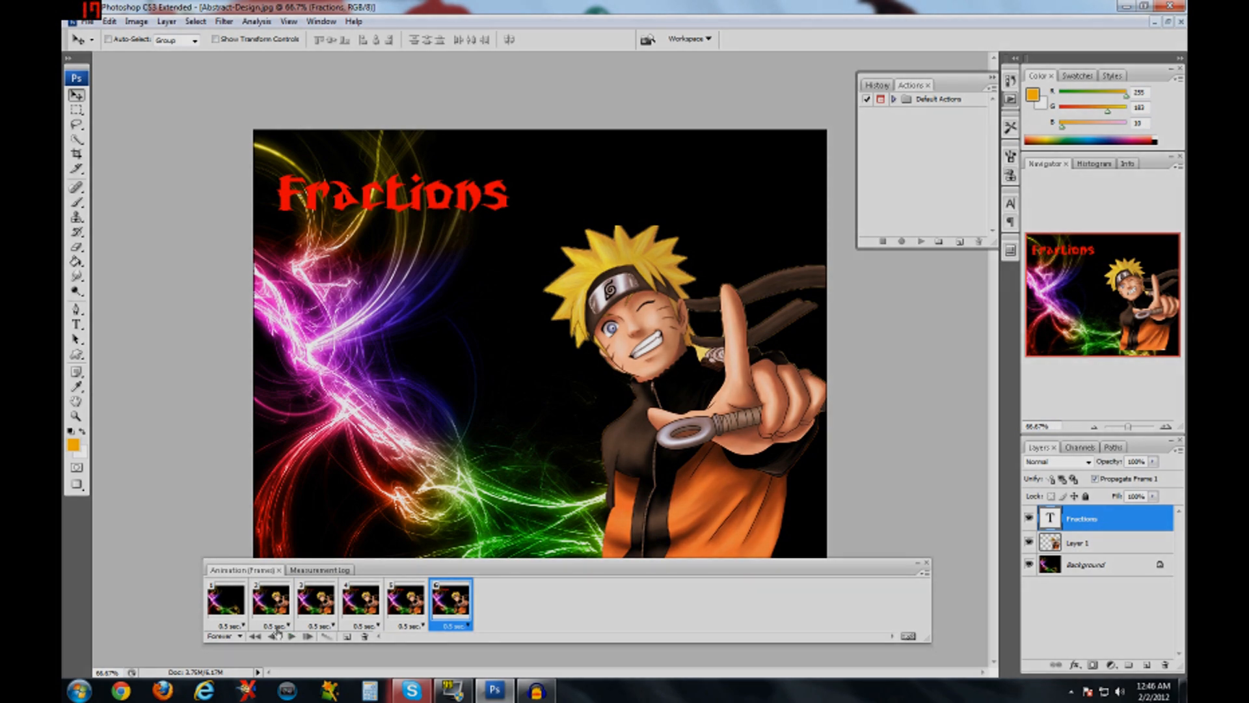
click(537, 692)
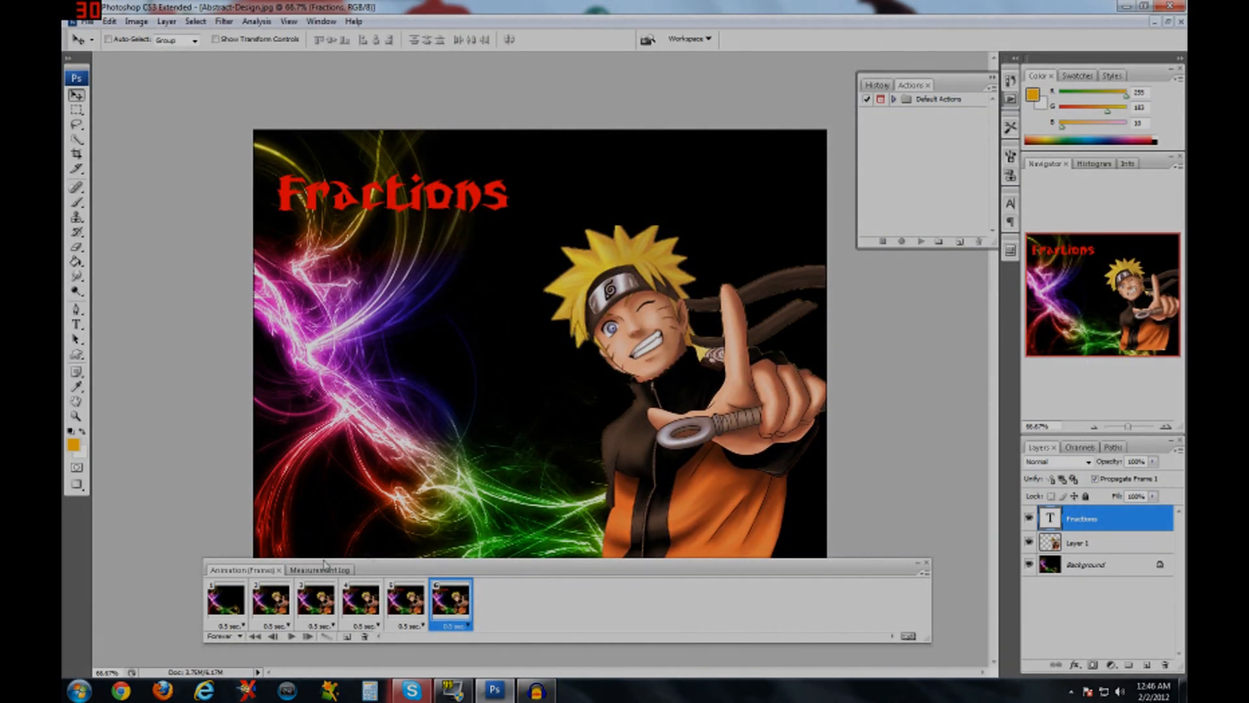
Set the character layer, Layer 1, to about 20% opacity in animation frame 2.
click(274, 609)
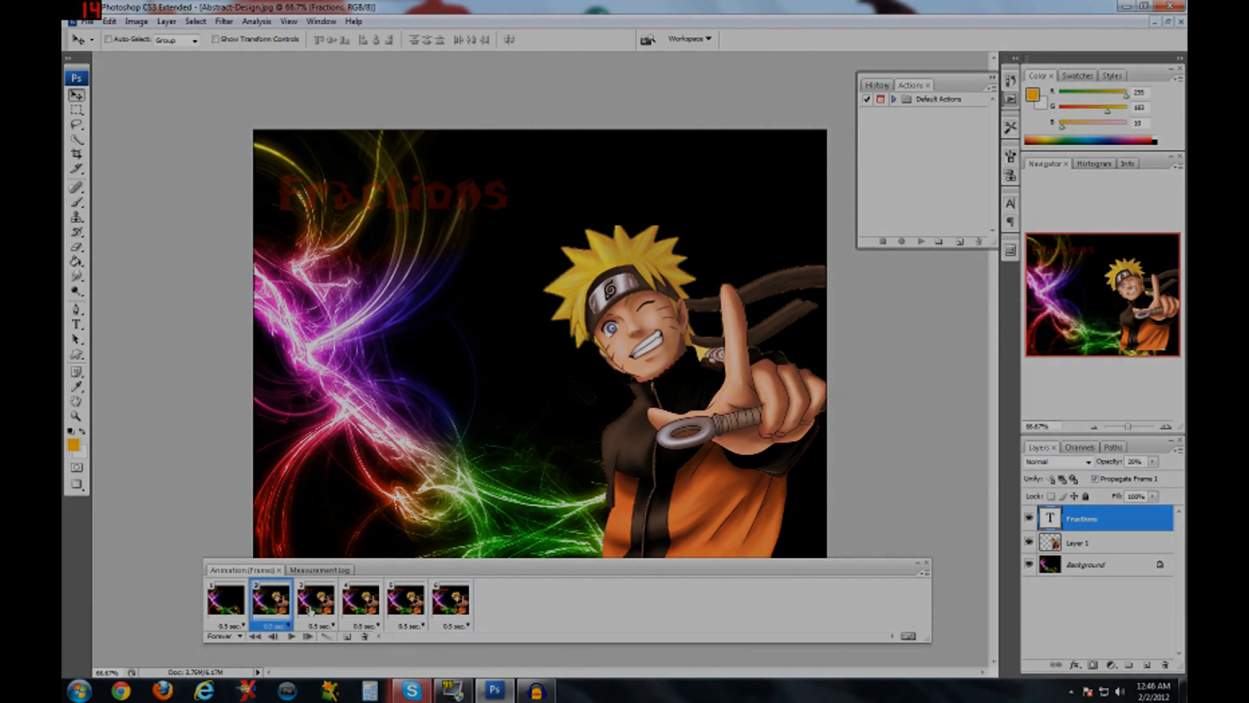
click(227, 606)
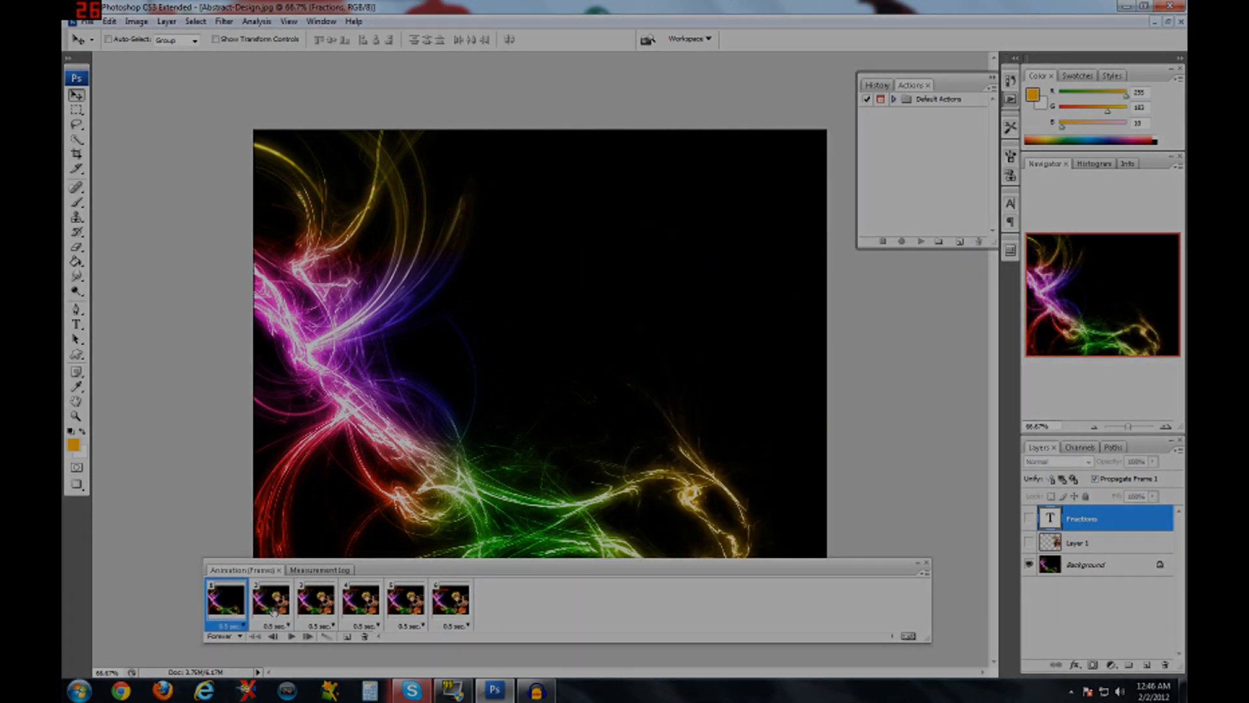
click(274, 610)
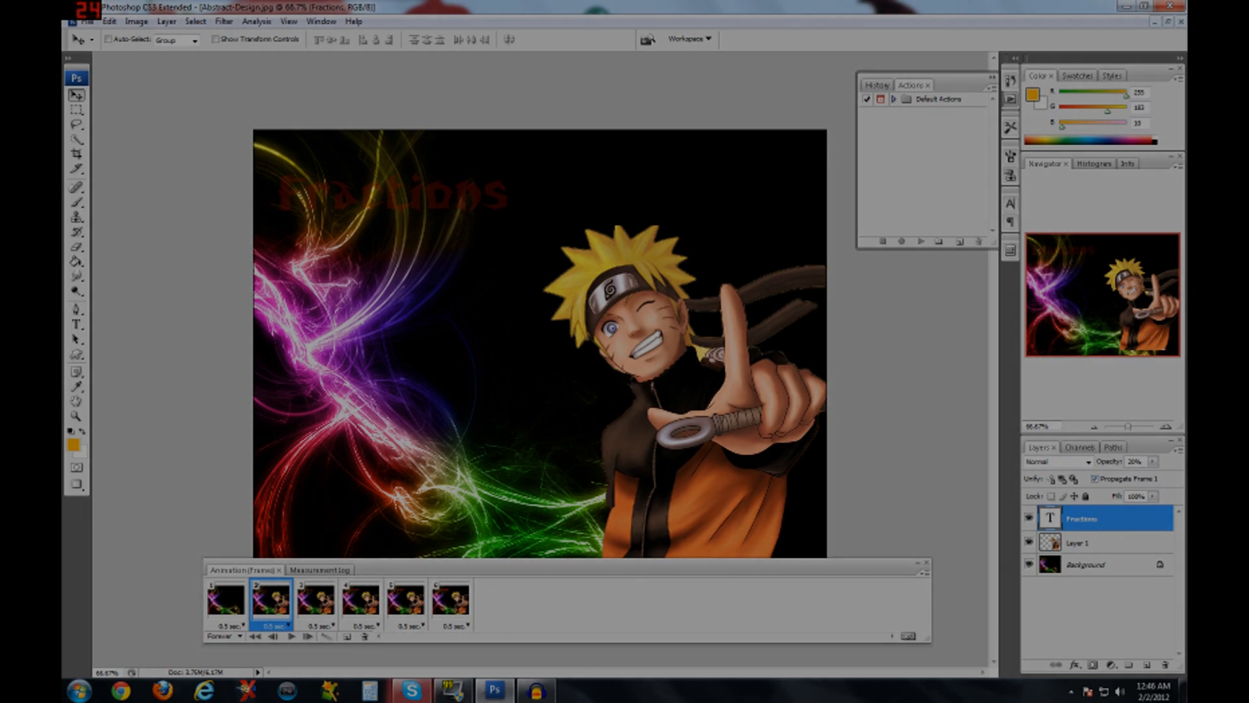
click(1081, 545)
click(1152, 461)
drag(1155, 477, 1109, 488)
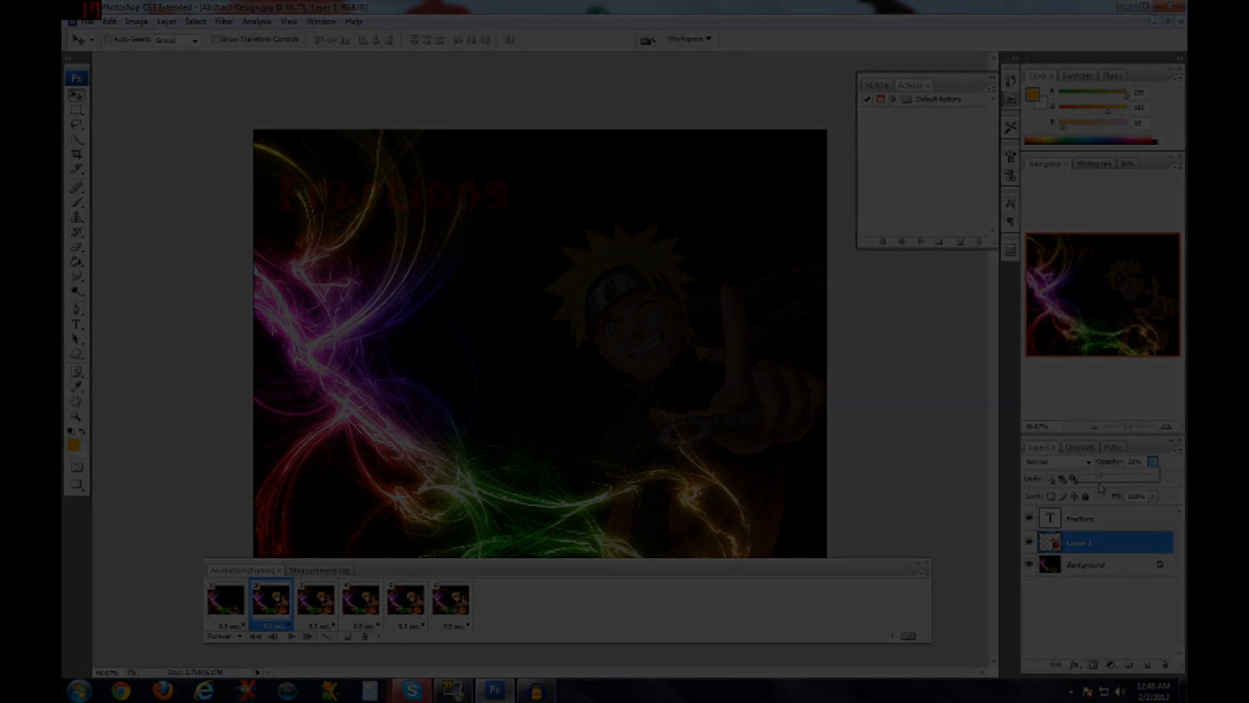
drag(1098, 476, 1098, 476)
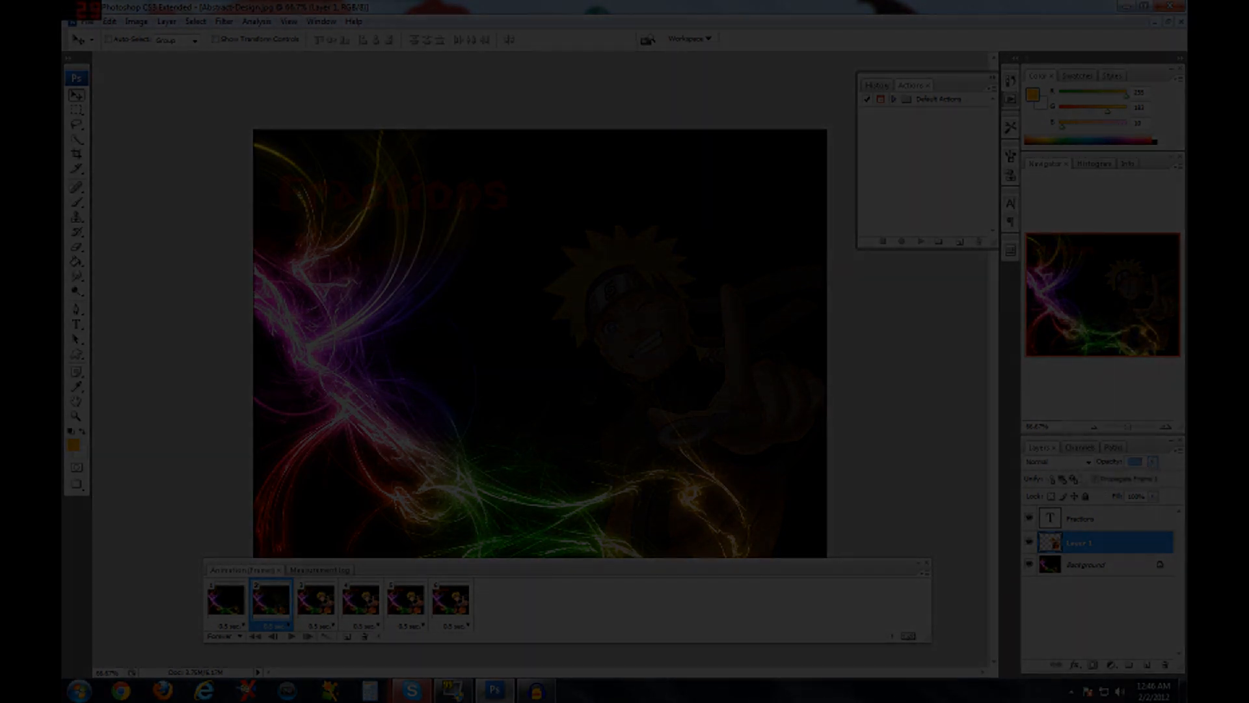
Lower the opacity of the character layer, Layer 1, in animation frame 3.
click(316, 599)
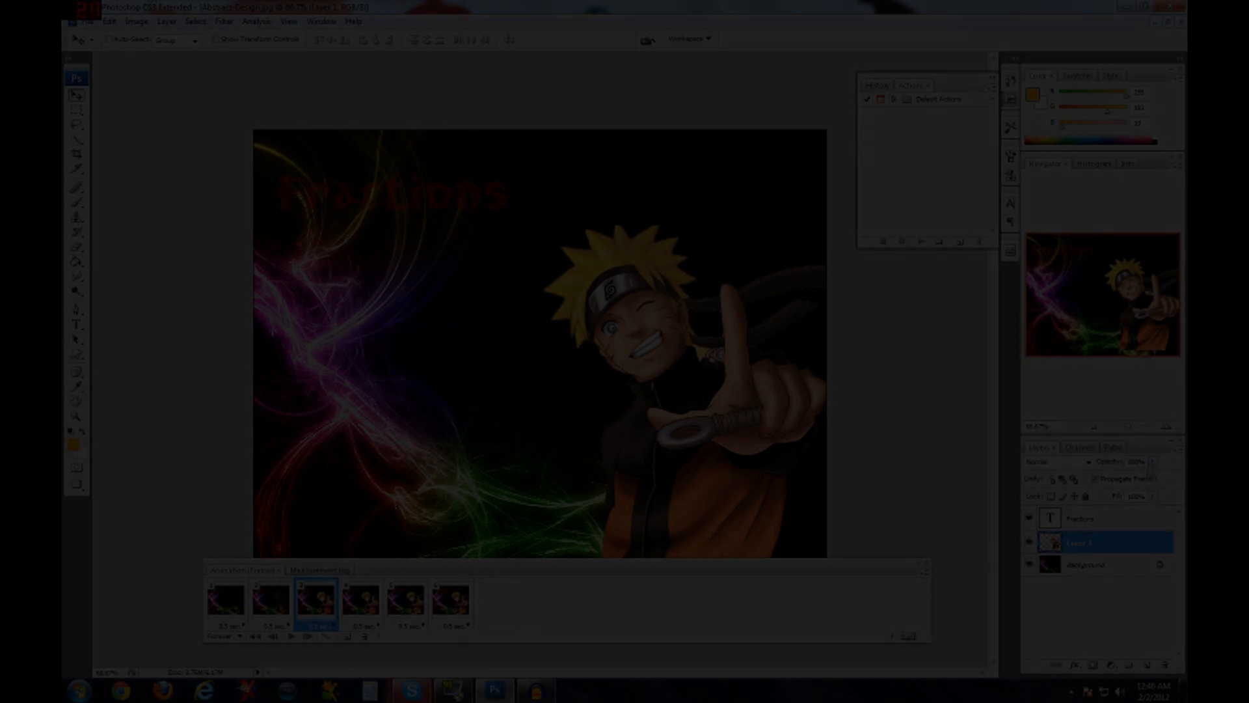
drag(1138, 480, 1120, 482)
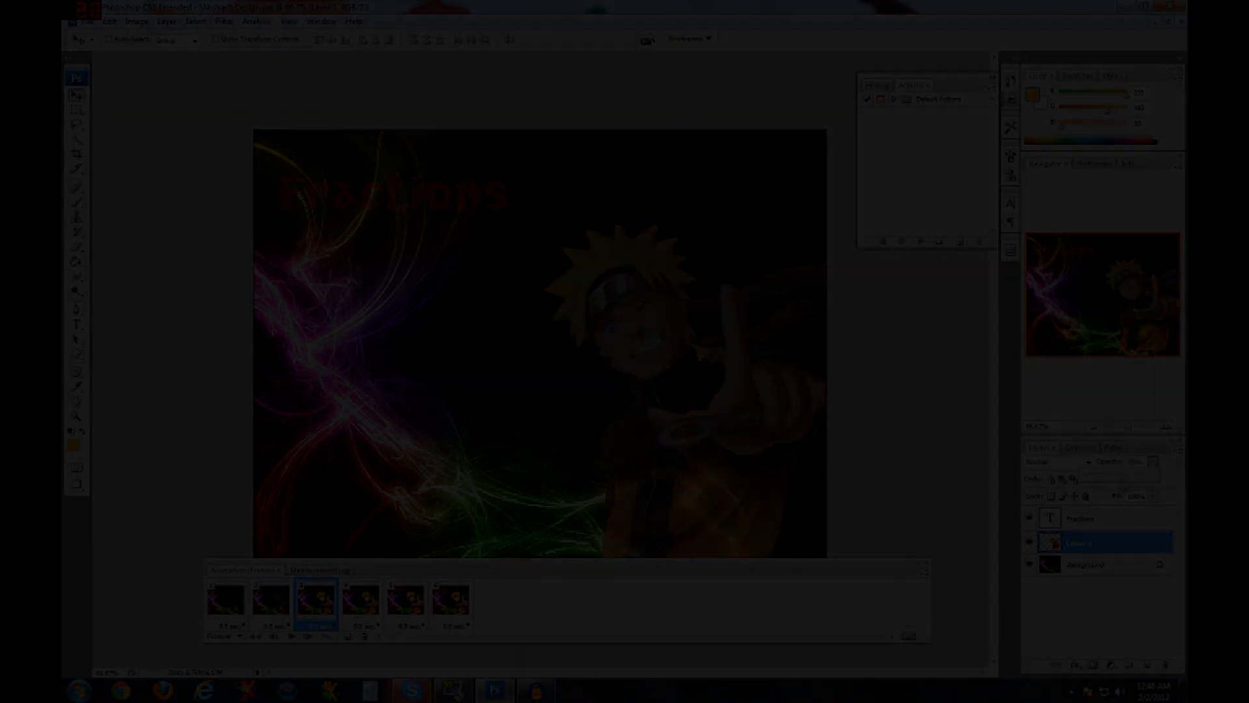